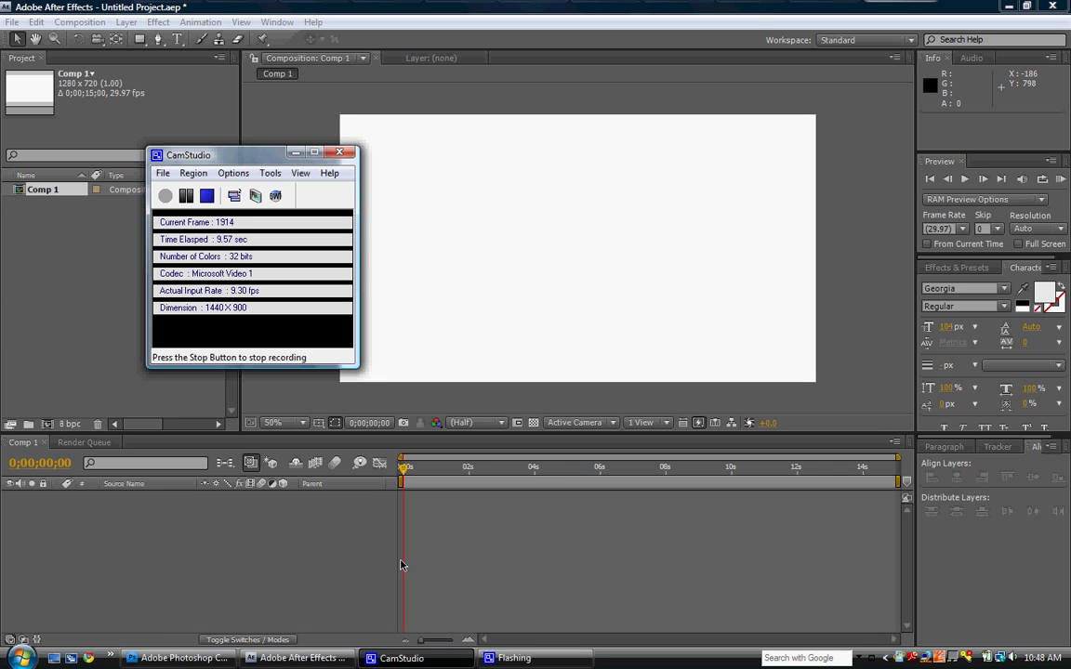
# Bring After Effects, showing the empty white Comp 1, in front of the CamStudio window.
pyautogui.click(304, 659)
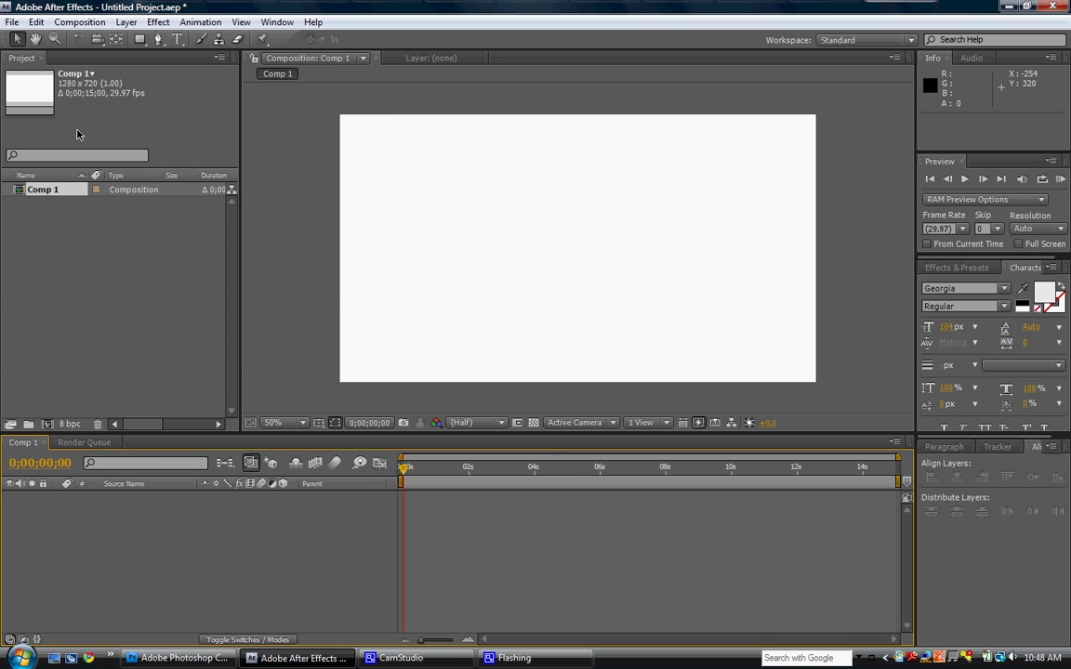
# Draw a blue circle with the Ellipse Tool and move it to the comp's lower-left corner.
pyautogui.click(141, 41)
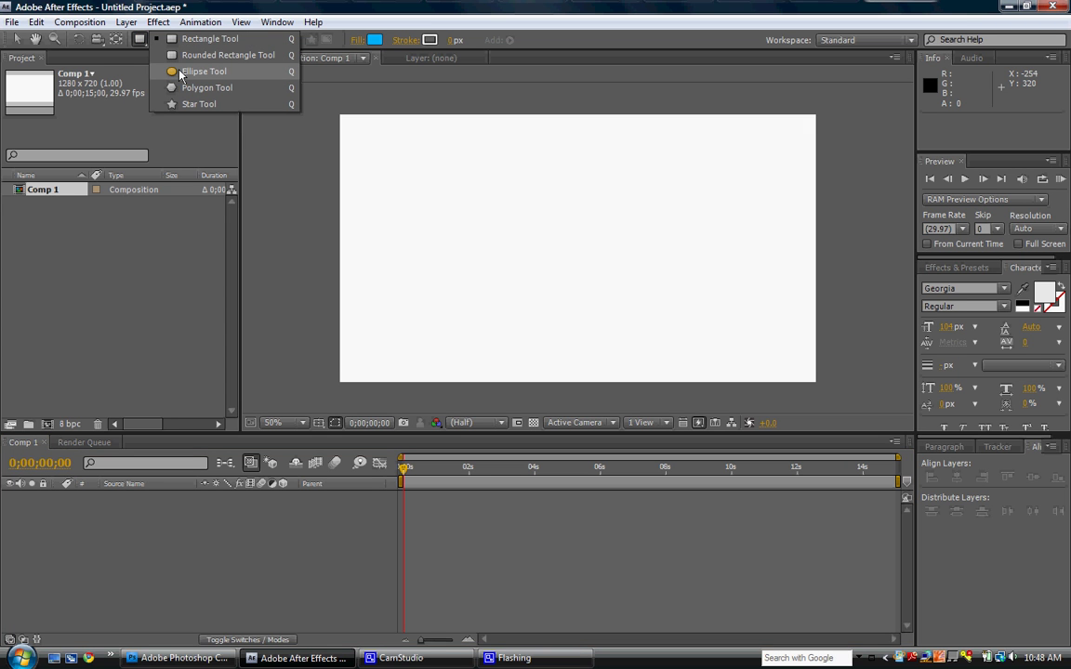
pyautogui.click(181, 73)
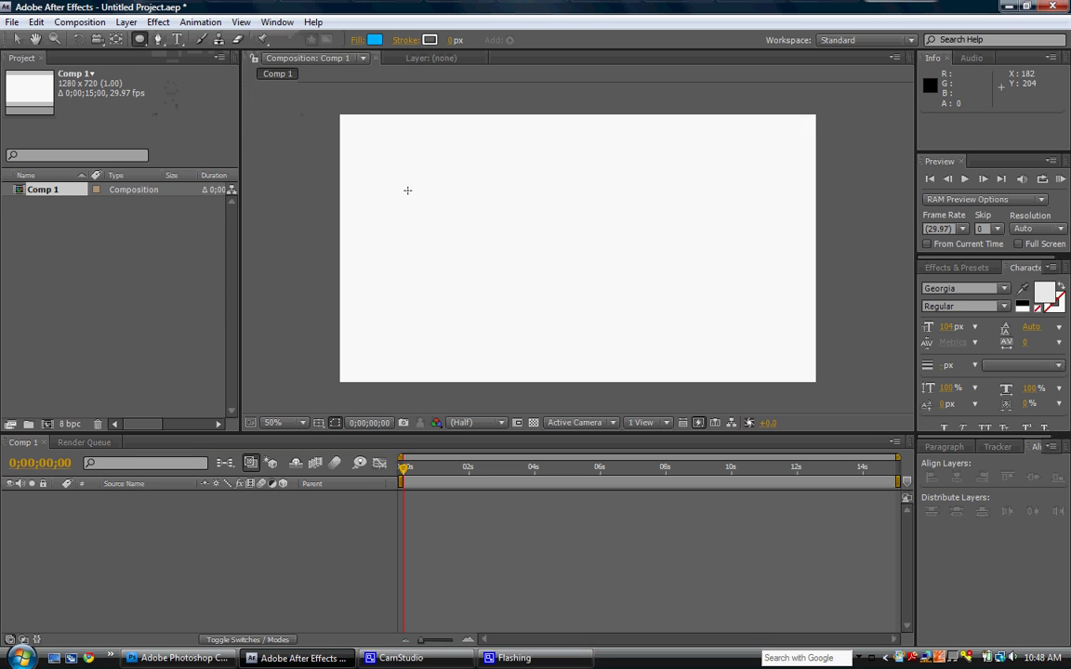
pyautogui.moveTo(390, 187); pyautogui.dragTo(468, 264)
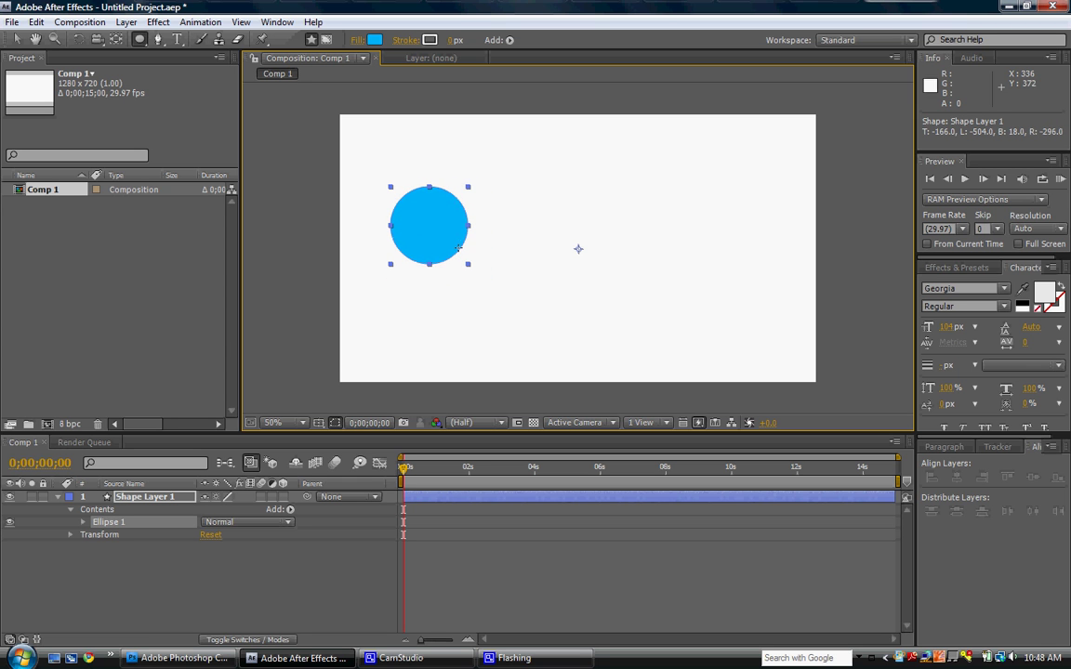
pyautogui.click(16, 41)
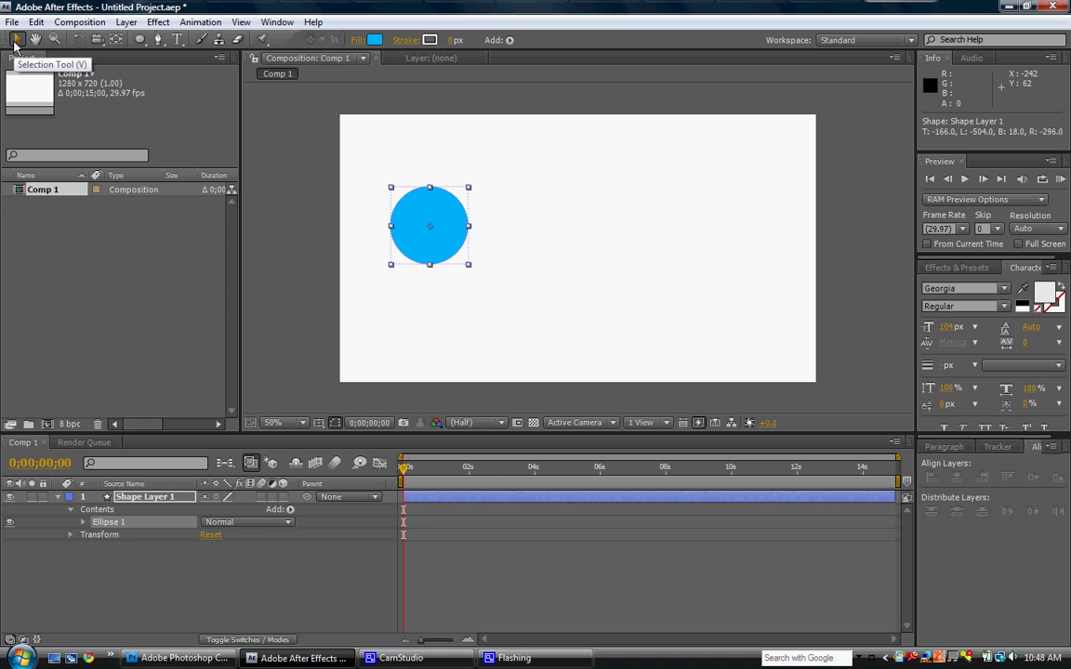
pyautogui.moveTo(419, 247); pyautogui.dragTo(383, 361)
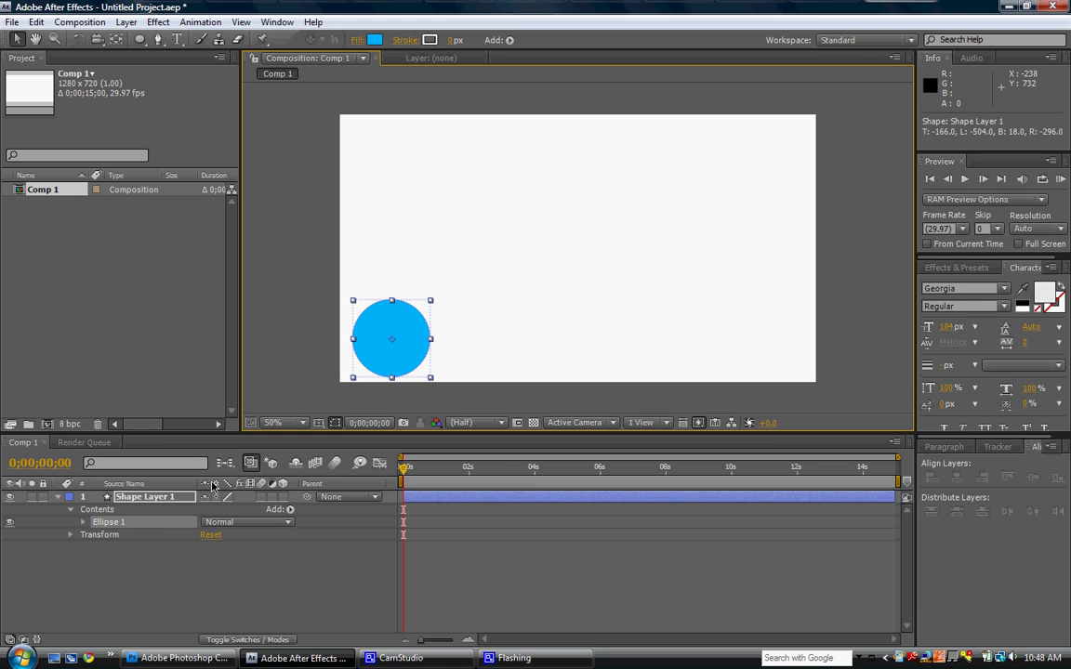
# Nudge the circle left and set starting Position and Scale keyframes at 0 s.
pyautogui.click(68, 537)
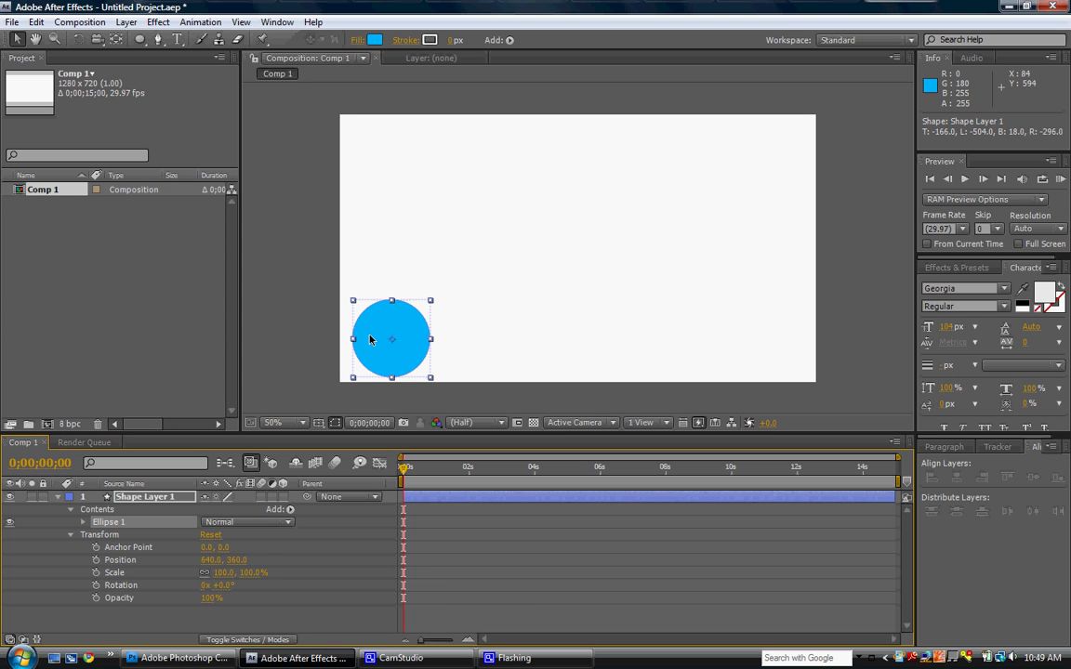
pyautogui.moveTo(369, 340); pyautogui.dragTo(363, 339)
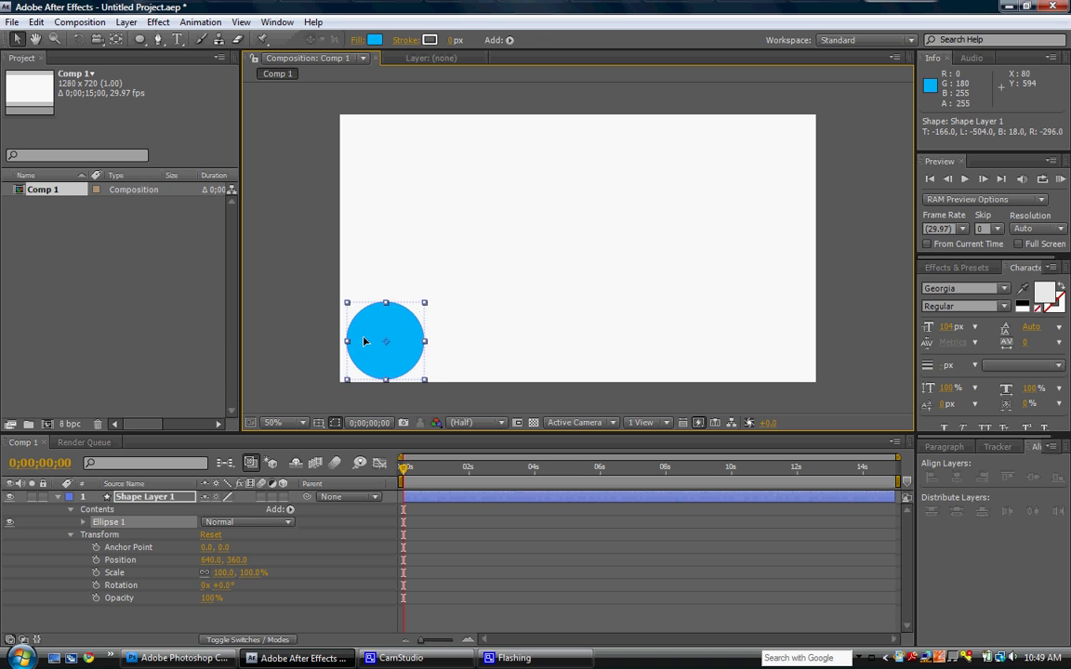
pyautogui.click(96, 560)
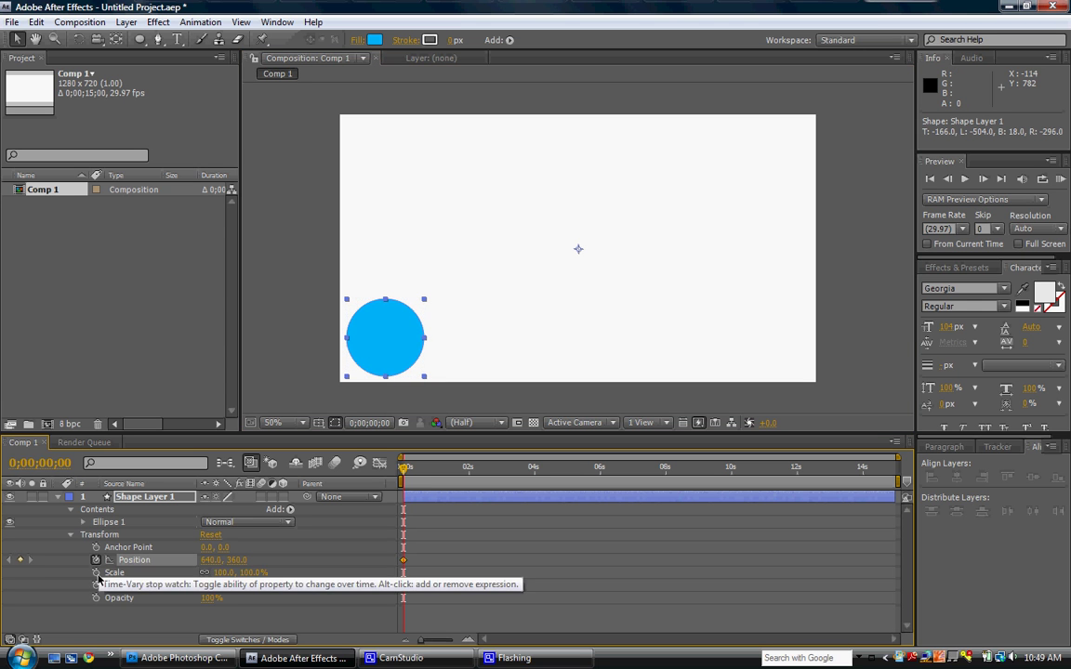
pyautogui.click(96, 574)
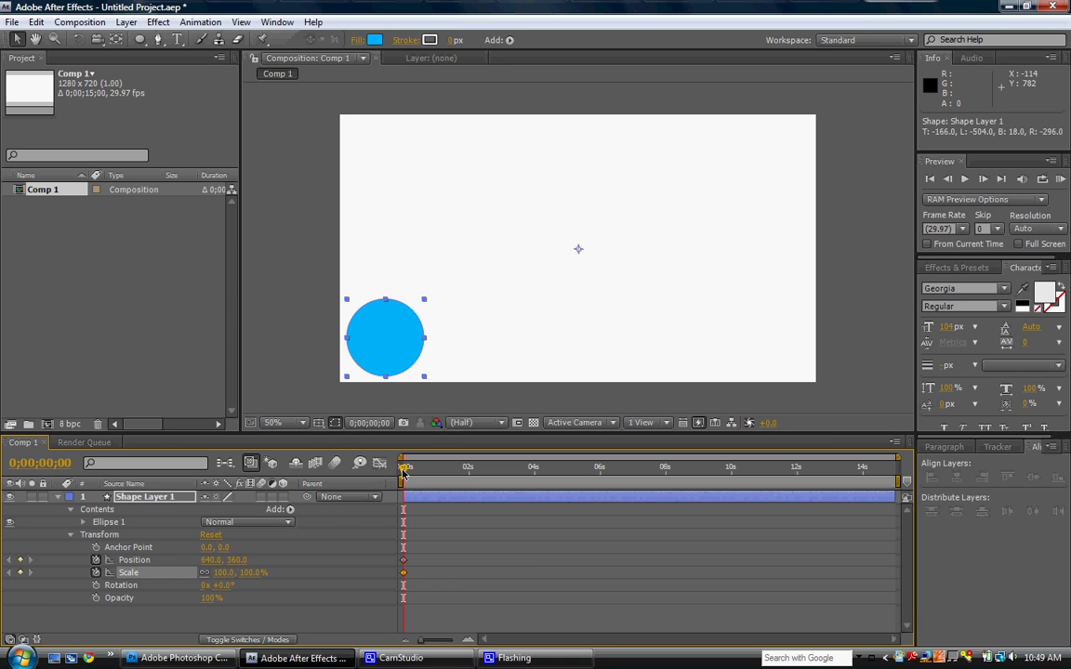
# At 2 s, raise the circle up and right to its arc peak (778, 52).
pyautogui.moveTo(402, 472); pyautogui.dragTo(469, 473)
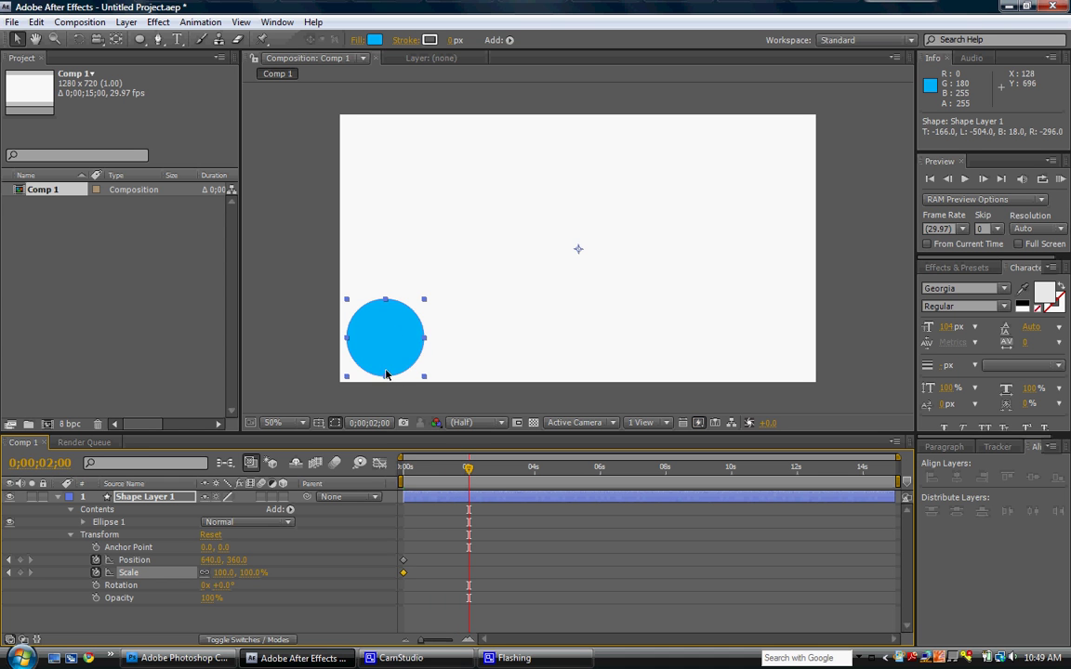
pyautogui.moveTo(392, 331); pyautogui.dragTo(444, 218)
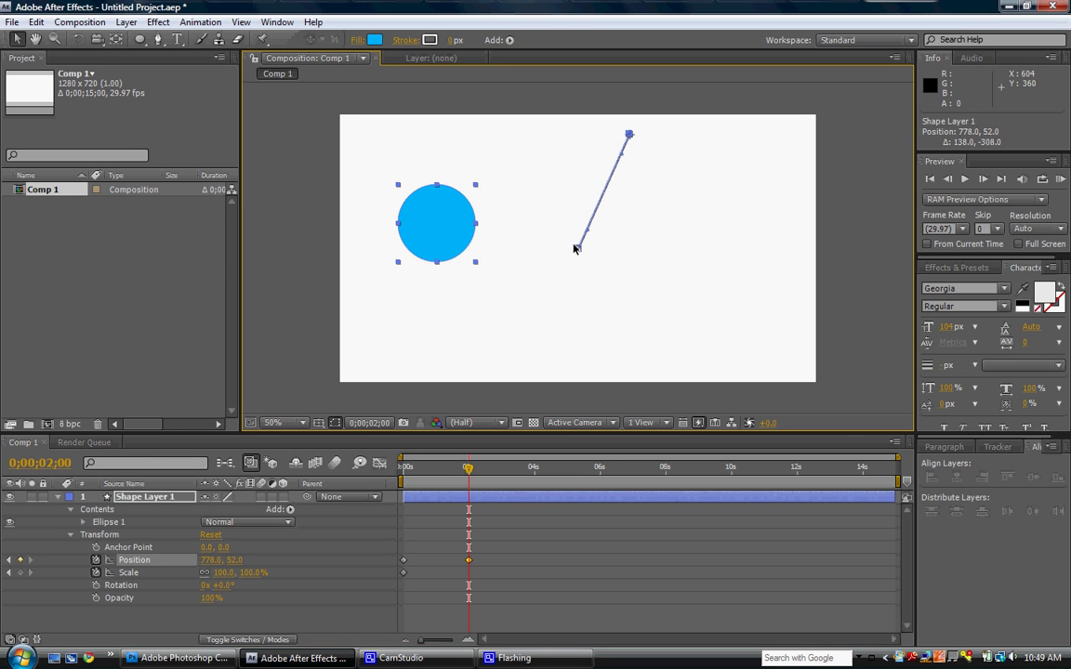
pyautogui.moveTo(579, 250); pyautogui.dragTo(574, 247)
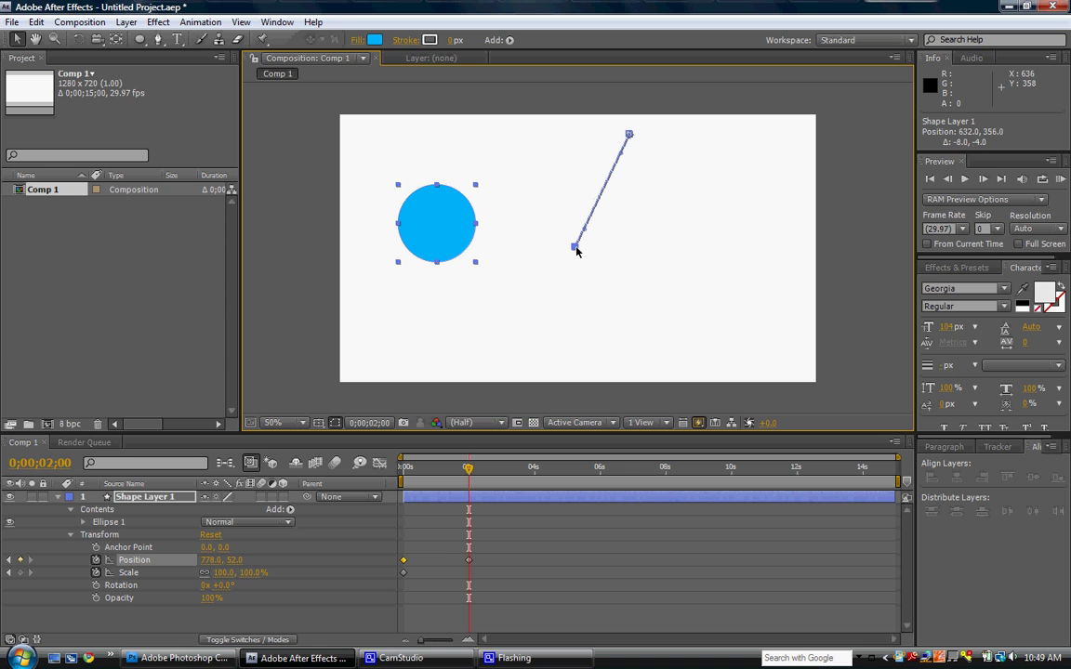
pyautogui.moveTo(468, 475)
pyautogui.mouseDown()
pyautogui.moveTo(406, 475)
pyautogui.moveTo(470, 477)
pyautogui.mouseUp()
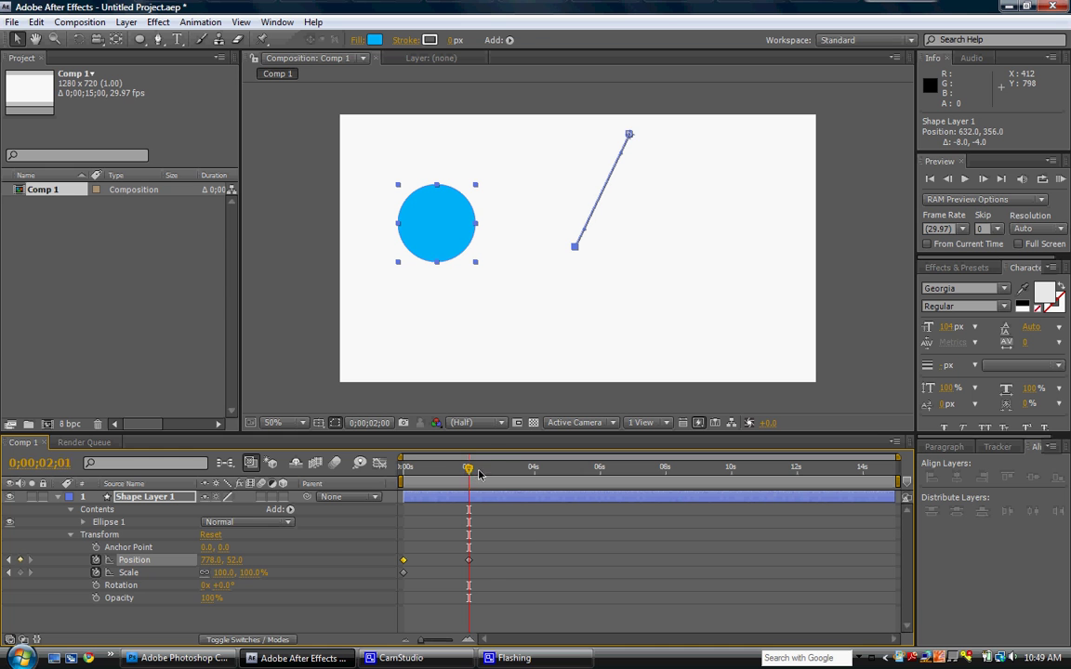
# At 3;20, land the circle lower right (914, 364), then select the 2 s Position keyframe.
pyautogui.moveTo(479, 474); pyautogui.dragTo(528, 474)
pyautogui.moveTo(445, 249); pyautogui.dragTo(494, 359)
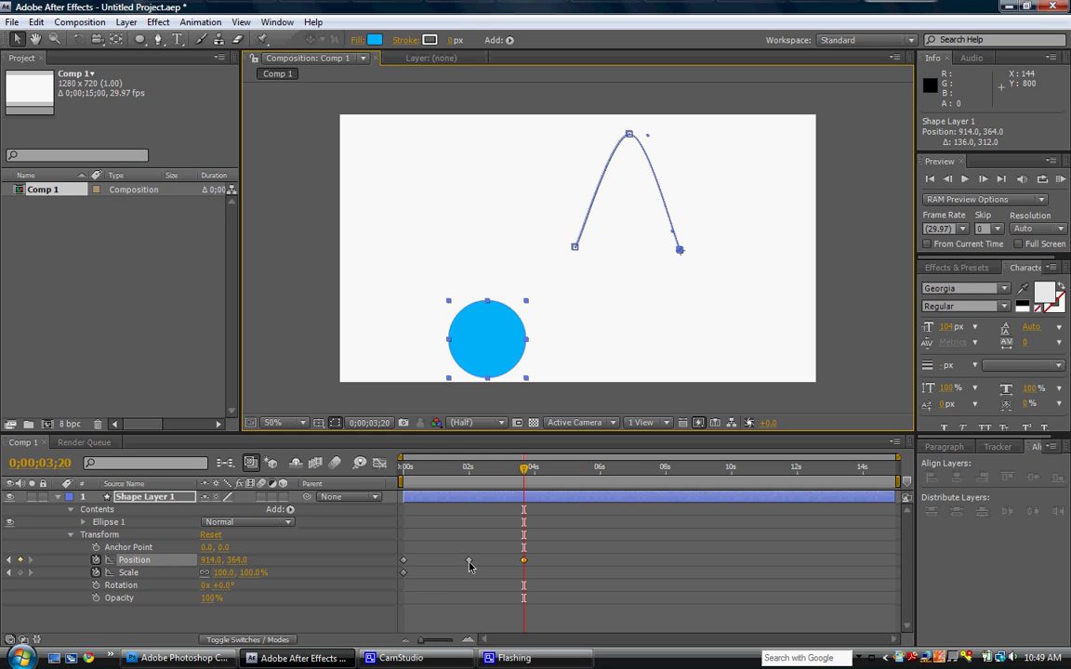
pyautogui.click(469, 563)
# Apply Easy Ease to the 2 s Position keyframe, then scrub to preview the eased arc.
pyautogui.rightClick(470, 563)
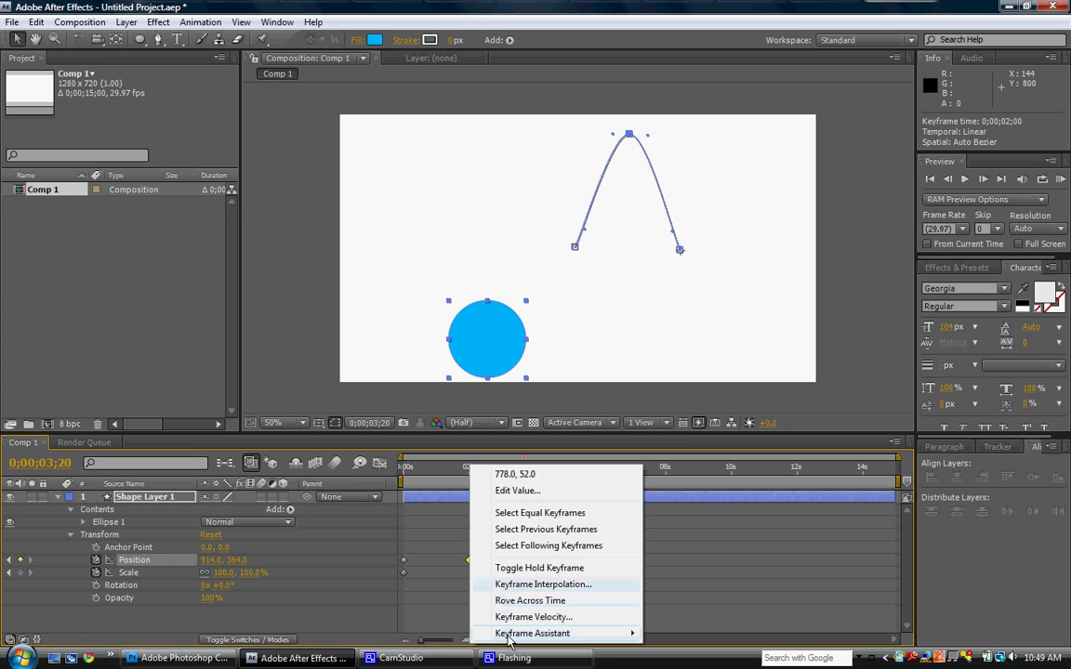
pyautogui.moveTo(521, 634)
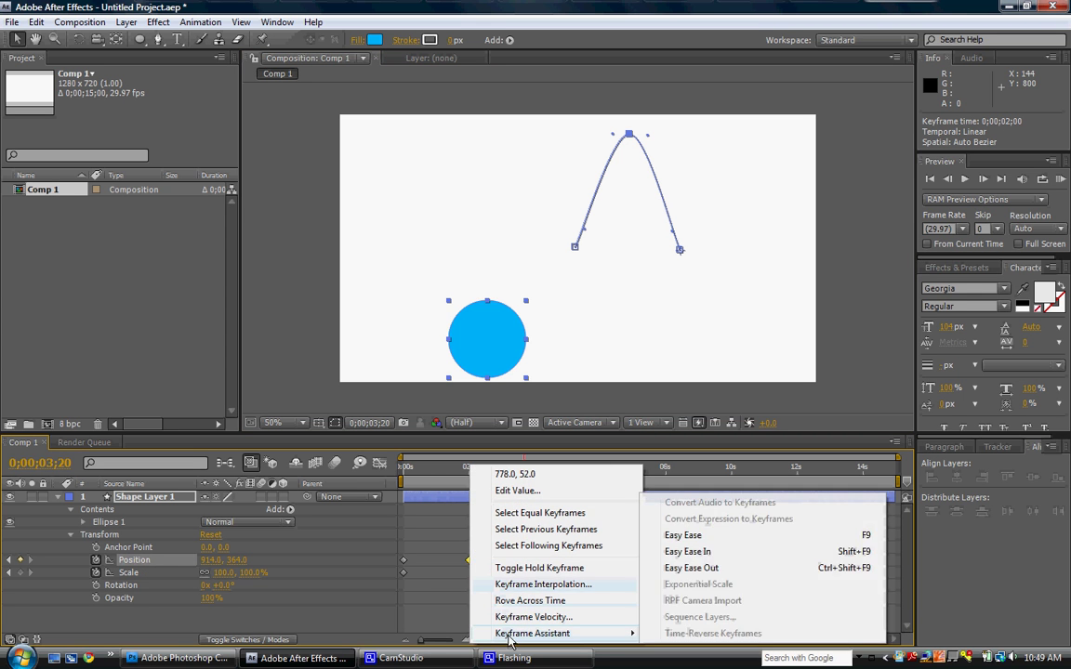
pyautogui.click(685, 536)
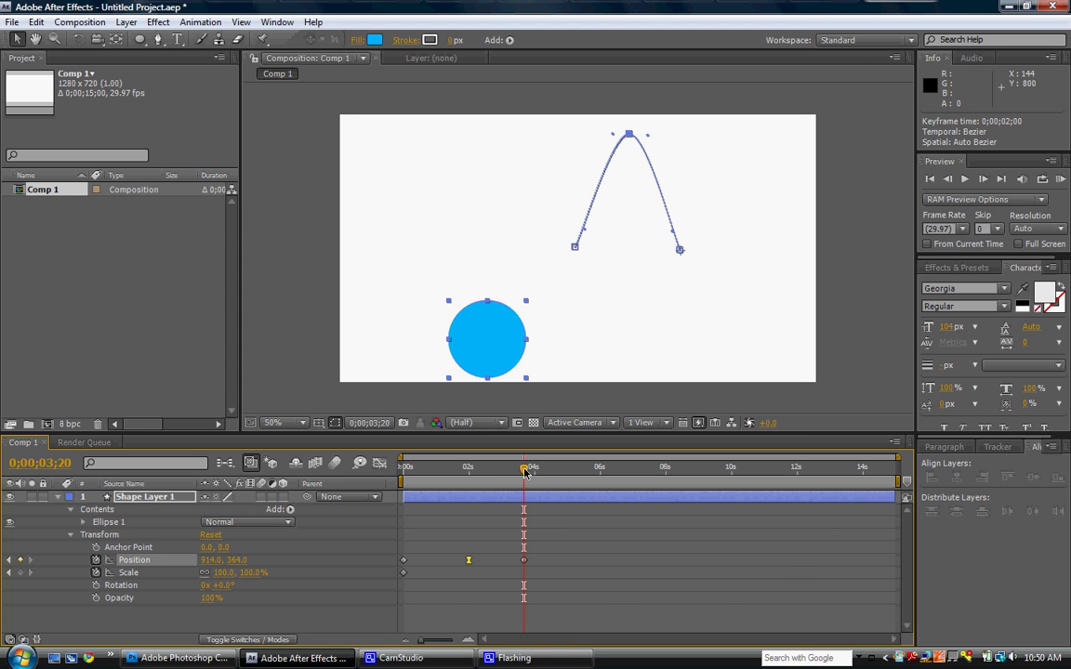
pyautogui.moveTo(524, 472); pyautogui.dragTo(577, 523)
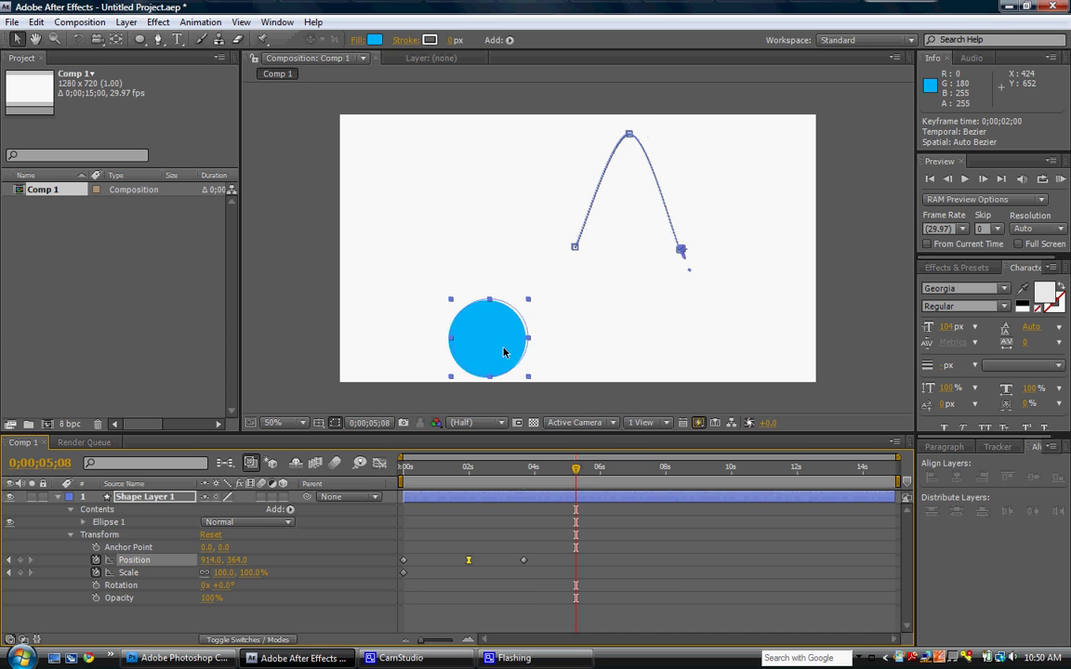
# Add the second bounce, with a peak at 5;08 and a landing at 6;09.
pyautogui.moveTo(504, 354); pyautogui.dragTo(526, 285)
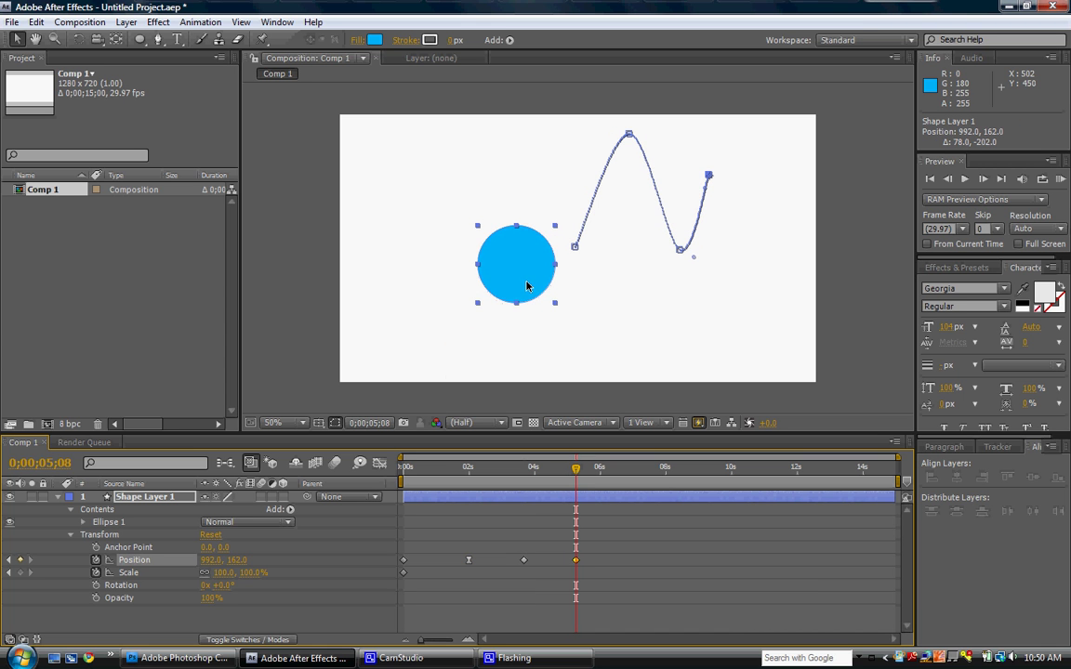
pyautogui.click(526, 564)
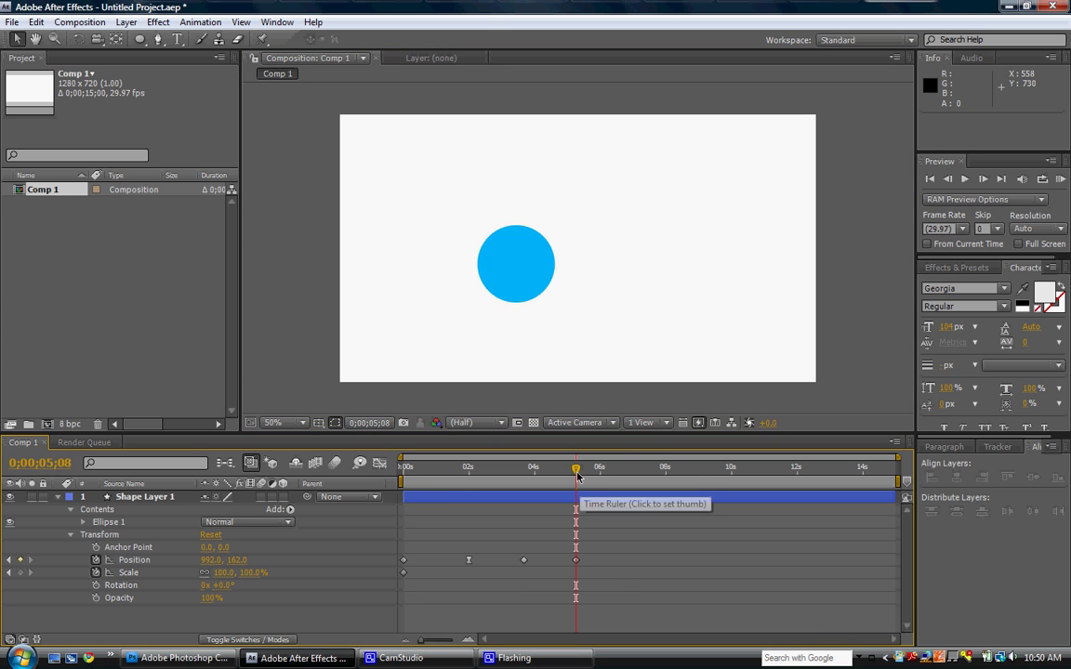
pyautogui.moveTo(577, 476); pyautogui.dragTo(609, 474)
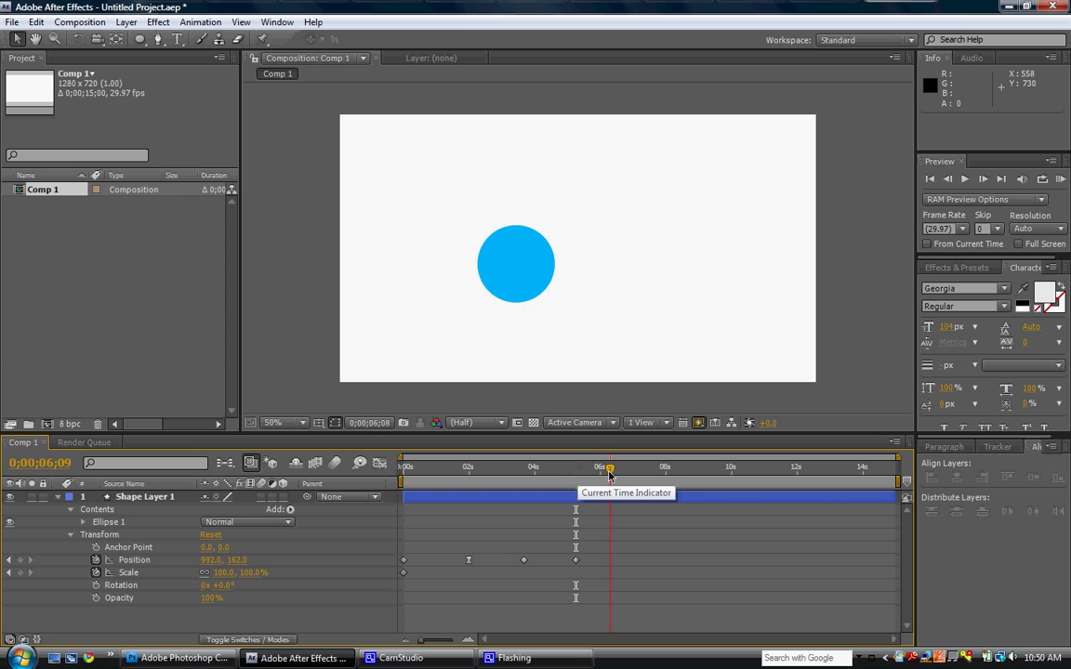
pyautogui.moveTo(541, 273); pyautogui.dragTo(566, 347)
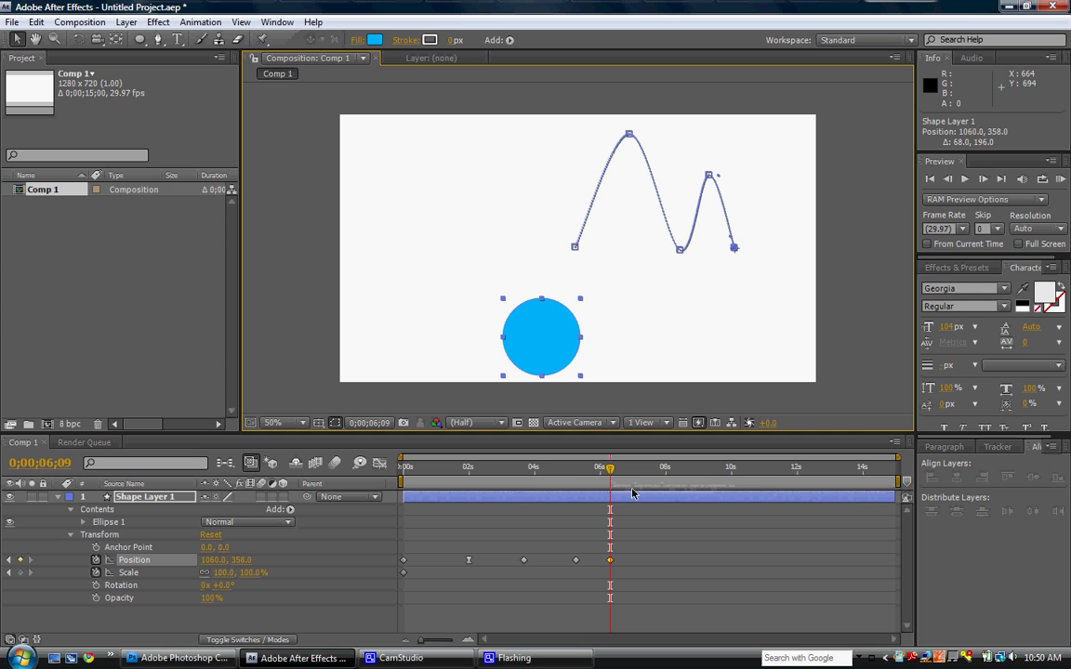
# Add a smaller third bounce, peaking at 7;25 and landing at 9;05 (1222, 362).
pyautogui.moveTo(611, 471); pyautogui.dragTo(662, 471)
pyautogui.moveTo(559, 346); pyautogui.dragTo(596, 311)
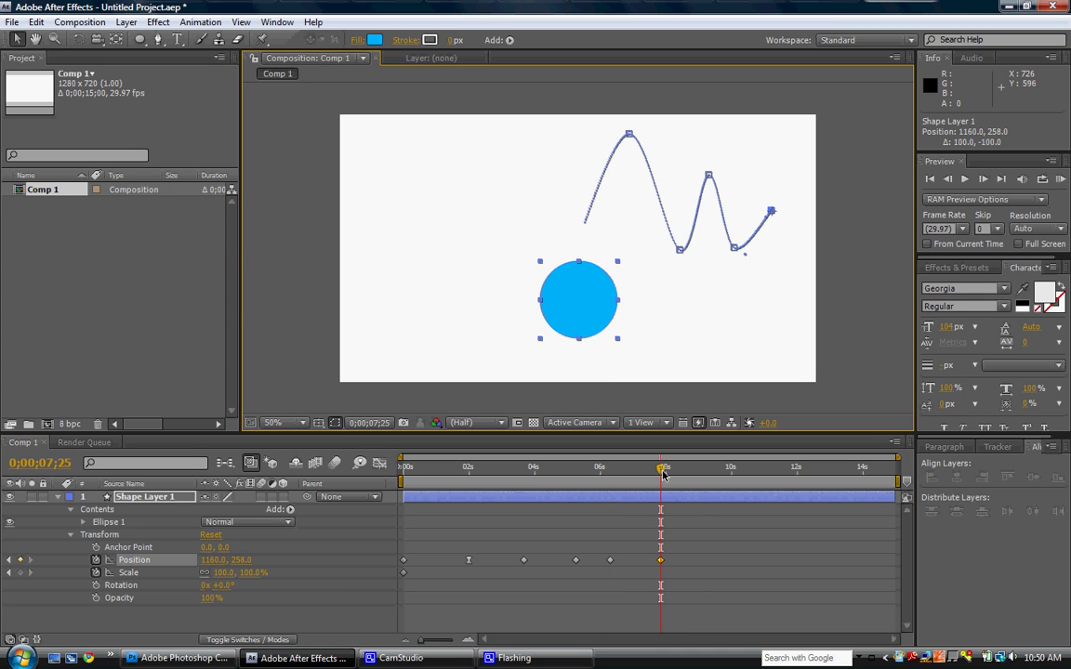
pyautogui.moveTo(661, 471); pyautogui.dragTo(708, 480)
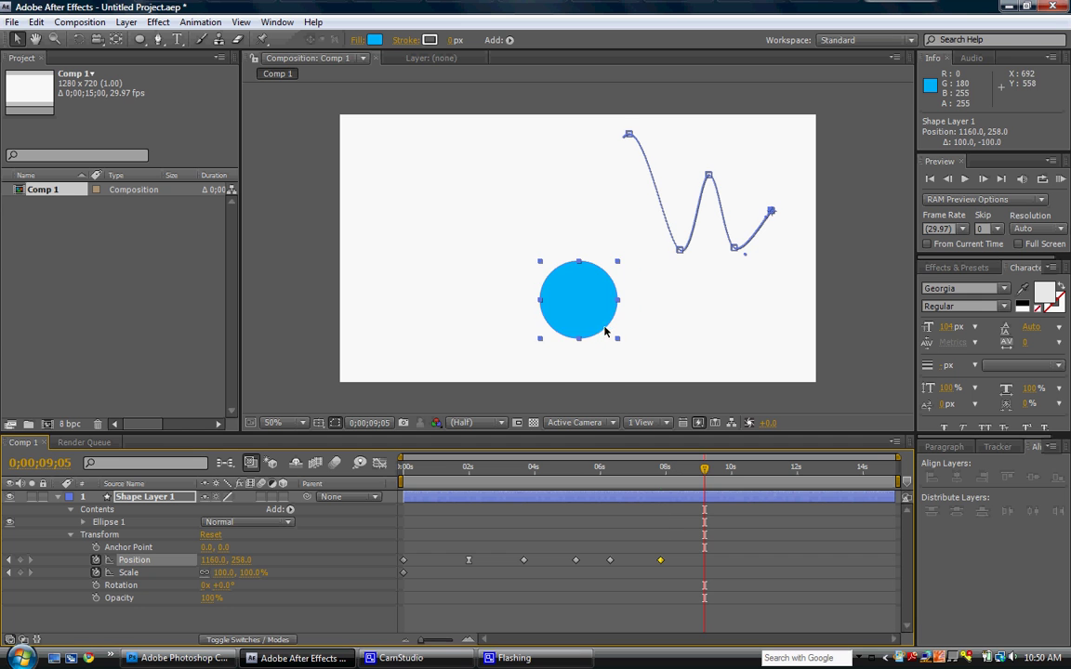
pyautogui.moveTo(597, 328); pyautogui.dragTo(620, 367)
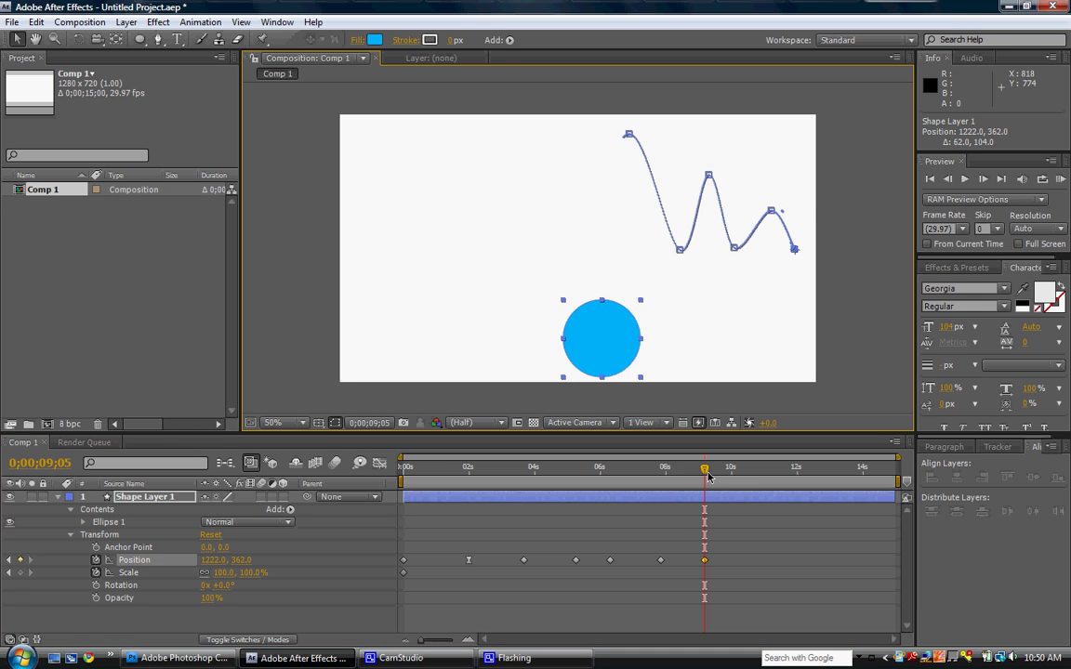
pyautogui.moveTo(705, 469); pyautogui.dragTo(572, 504)
# Apply Easy Ease to the 5;08 and 7;25 peak keyframes, then preview the bounce from the start.
pyautogui.click(575, 560)
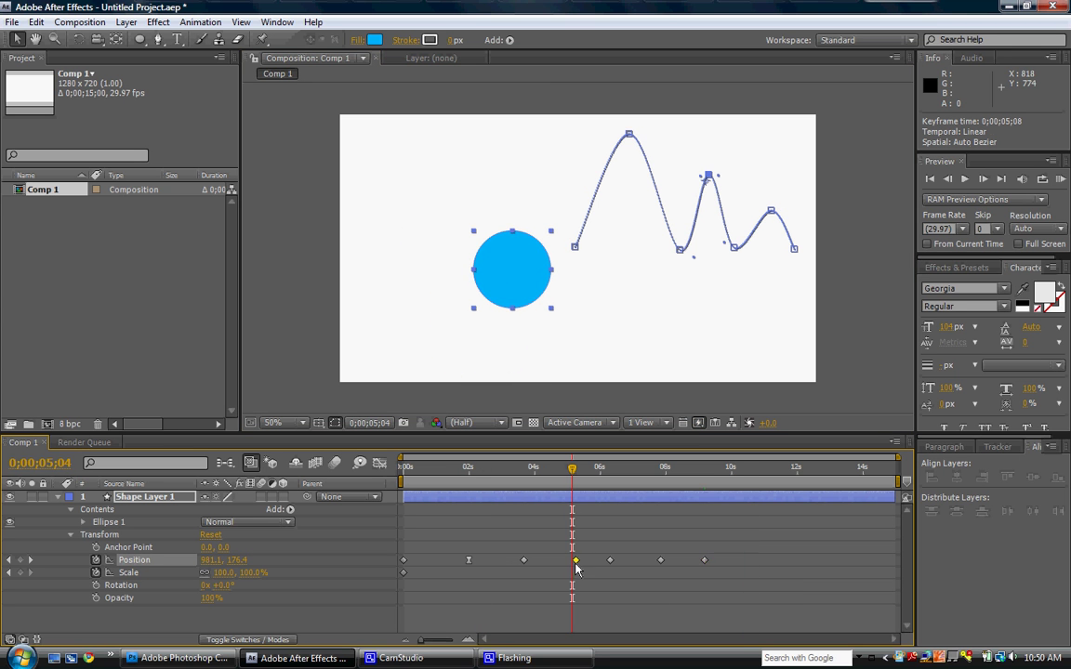
pyautogui.rightClick(575, 560)
pyautogui.moveTo(639, 633)
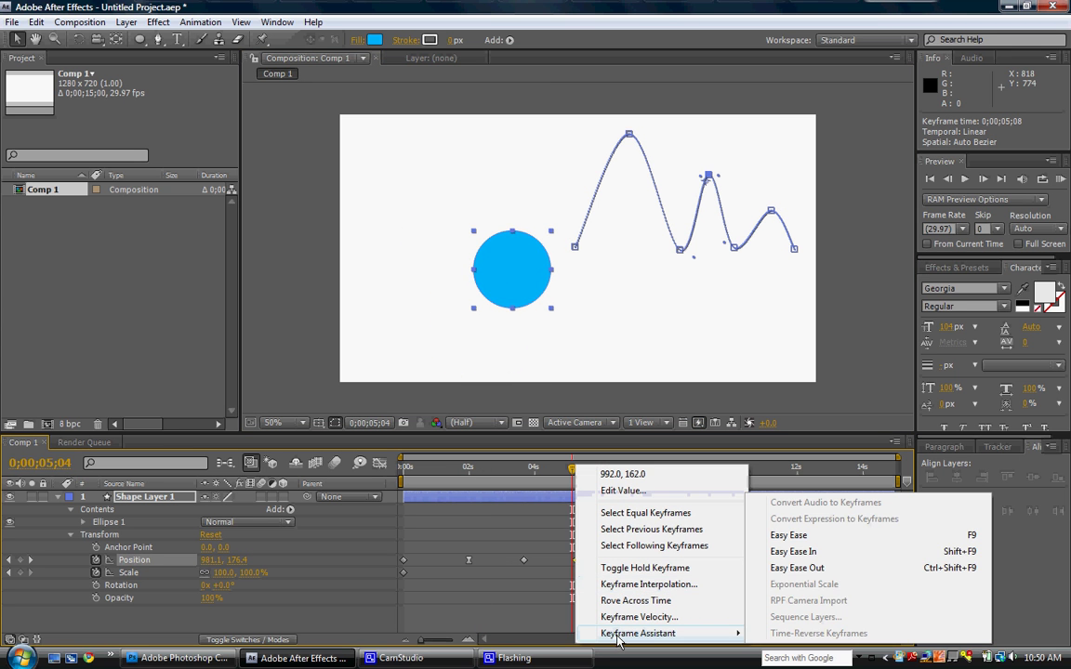
pyautogui.click(781, 536)
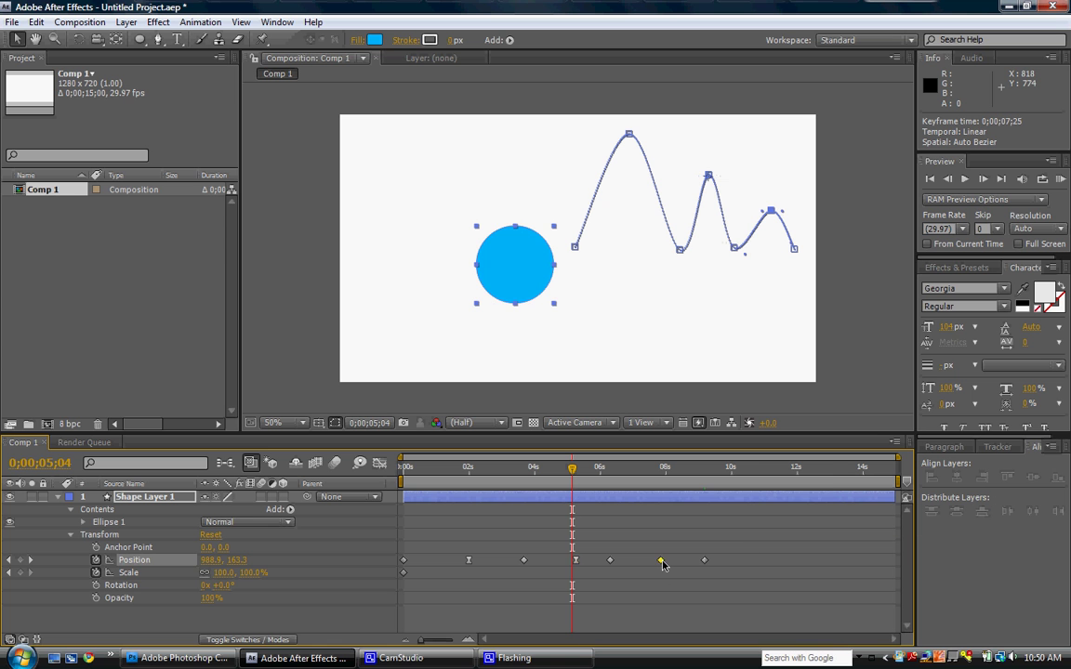
pyautogui.rightClick(661, 560)
pyautogui.moveTo(726, 633)
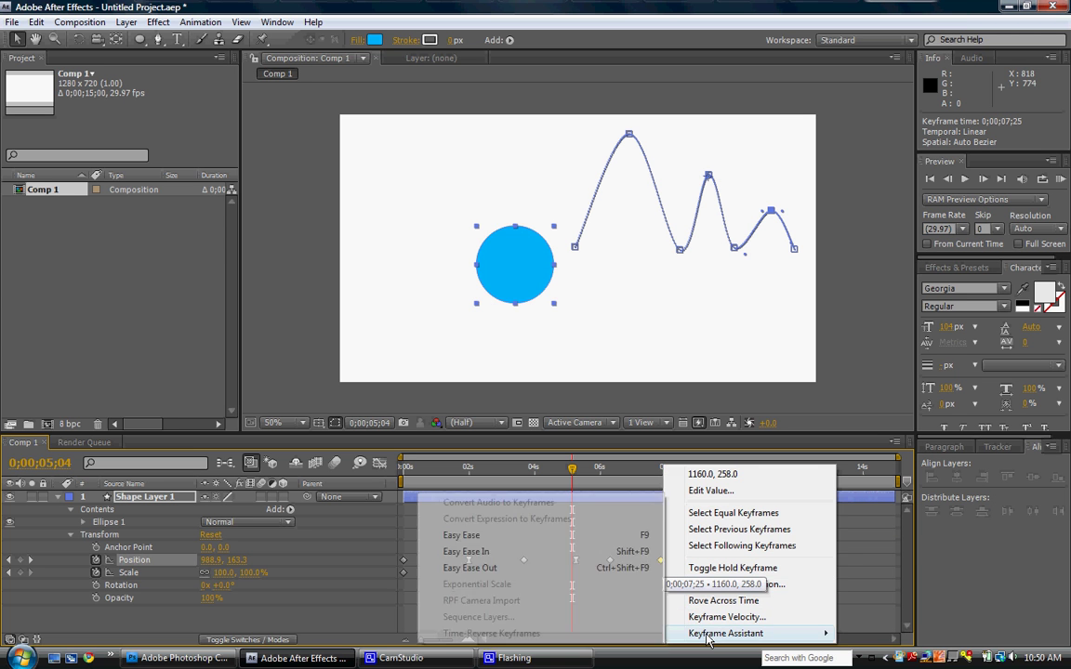
pyautogui.click(511, 538)
pyautogui.moveTo(571, 468); pyautogui.dragTo(404, 477)
pyautogui.press('space')
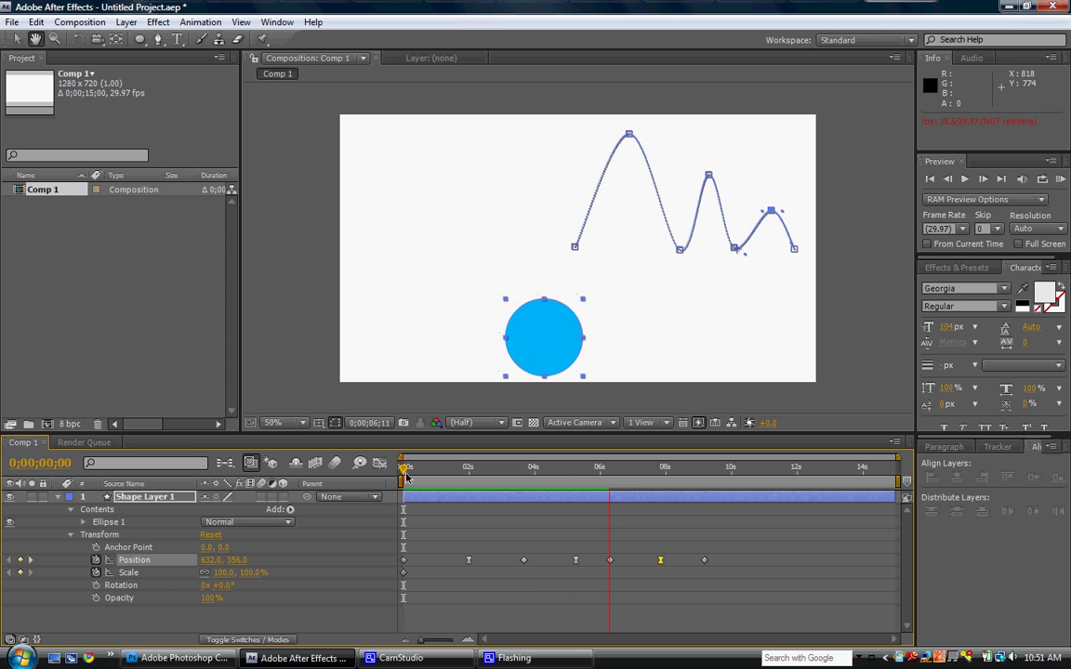
# Set the 3;20 landing keyframe on the motion path to Easy Ease Out.
pyautogui.rightClick(681, 251)
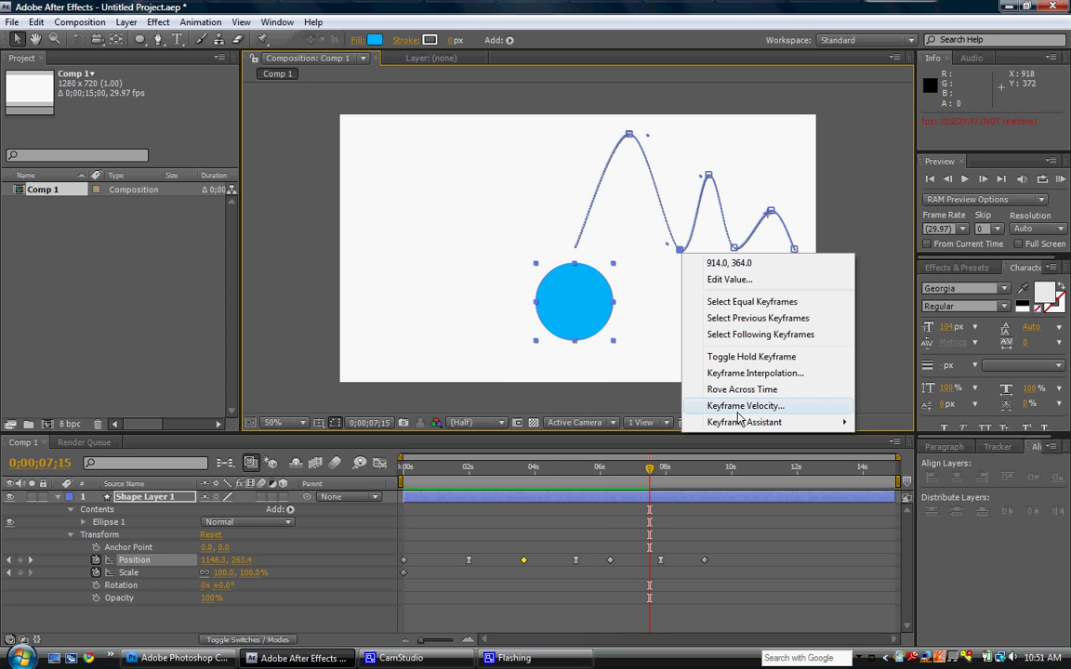
pyautogui.moveTo(735, 424)
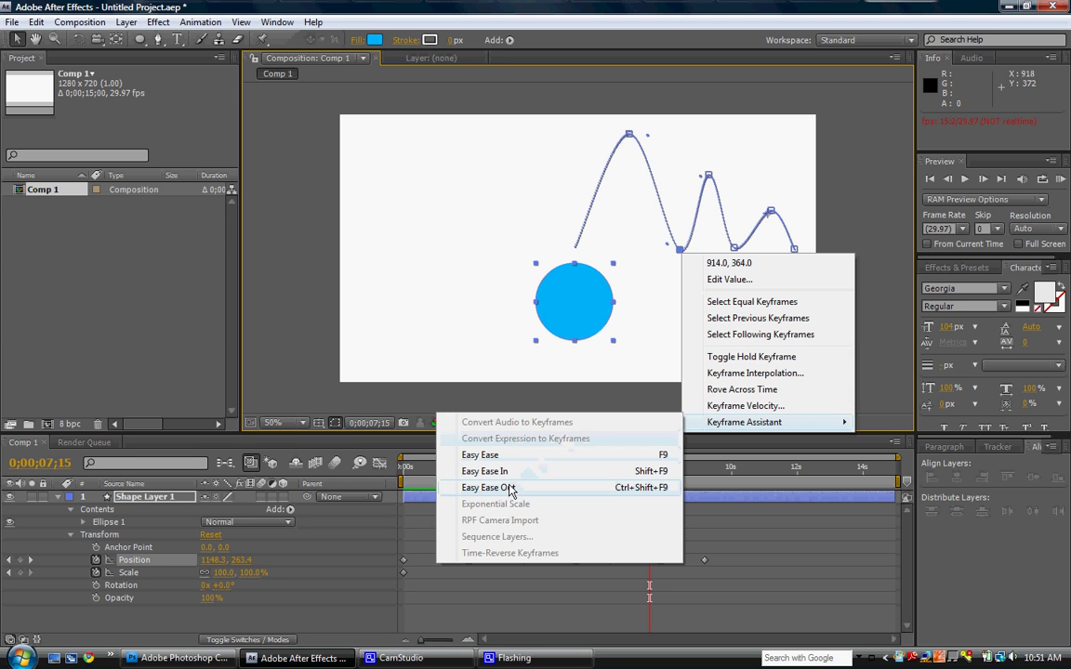
pyautogui.click(498, 477)
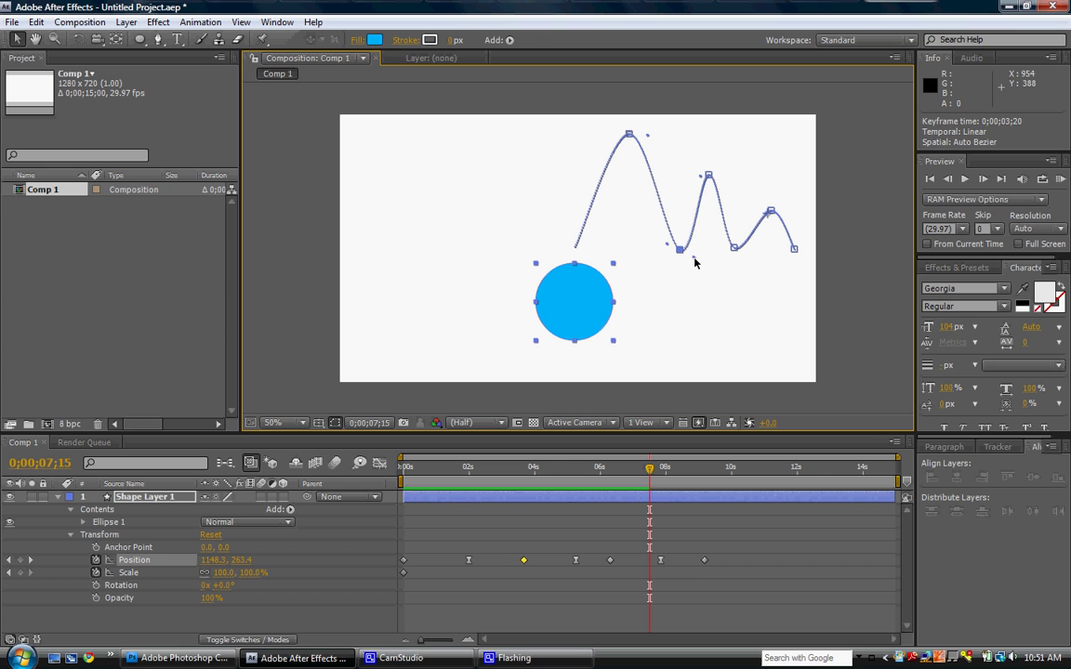
# Drag the landing vertices' direction handles into sharp V corners, then scrub back through the animation.
pyautogui.moveTo(694, 261); pyautogui.dragTo(693, 252)
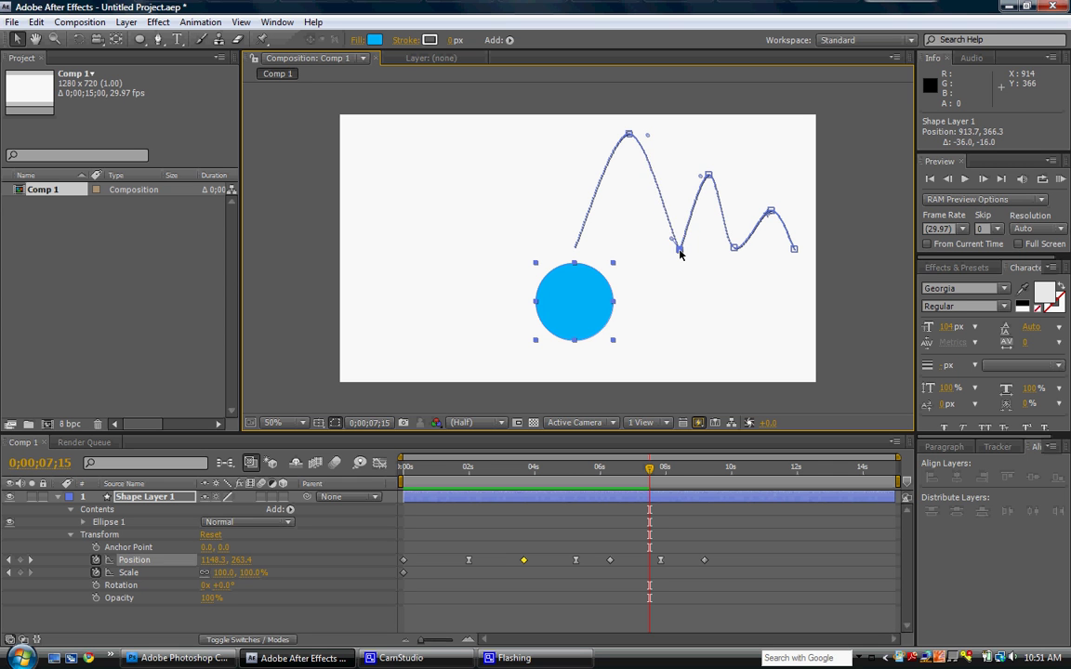
pyautogui.moveTo(679, 252); pyautogui.dragTo(733, 252)
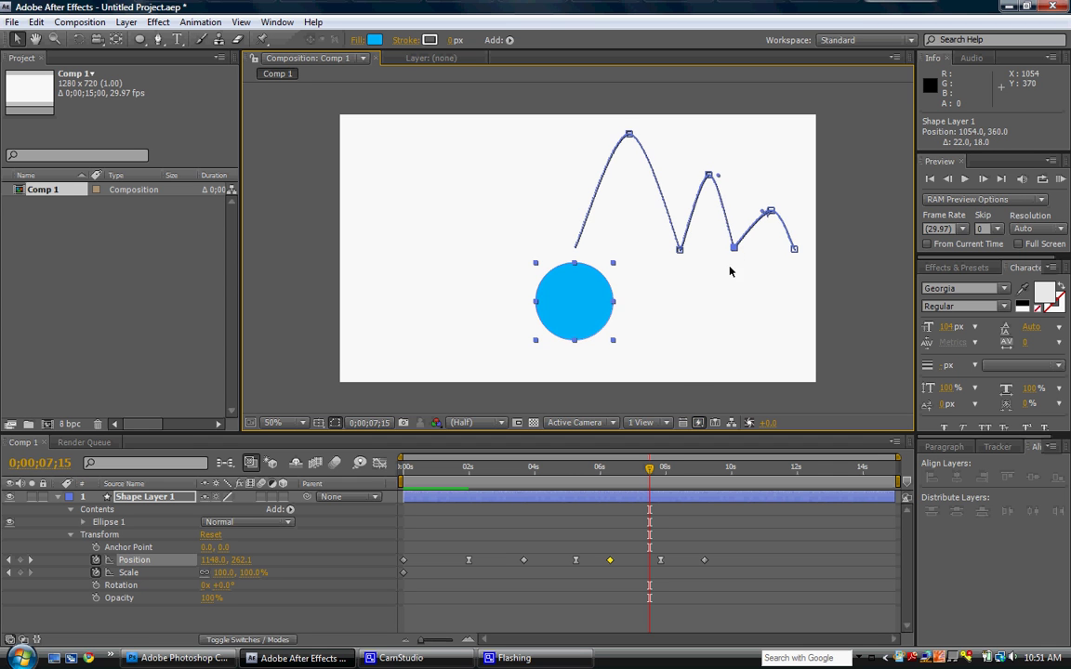
pyautogui.moveTo(645, 472); pyautogui.dragTo(820, 562)
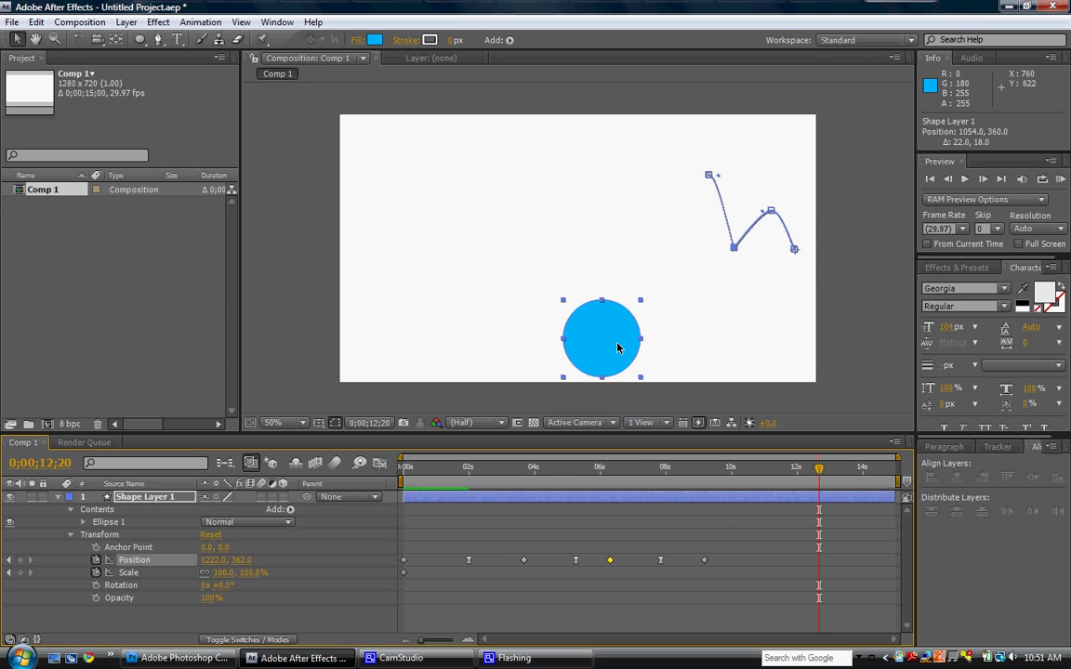
# At 12;20, move the circle right to add a final Position keyframe (1546, 350).
pyautogui.moveTo(621, 349); pyautogui.dragTo(745, 342)
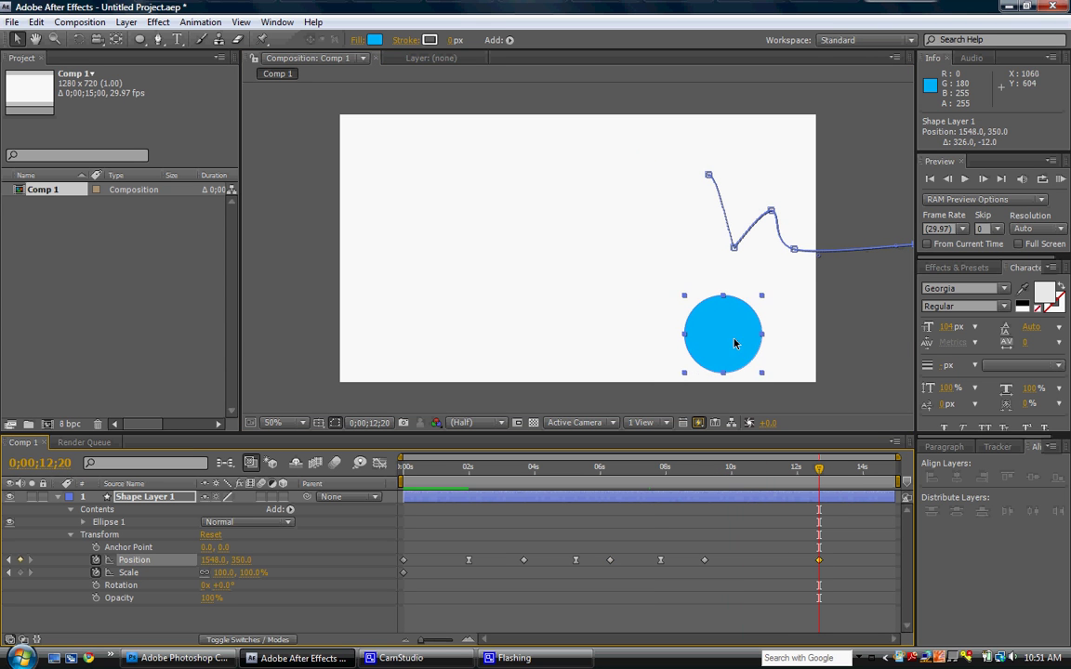
pyautogui.click(795, 251)
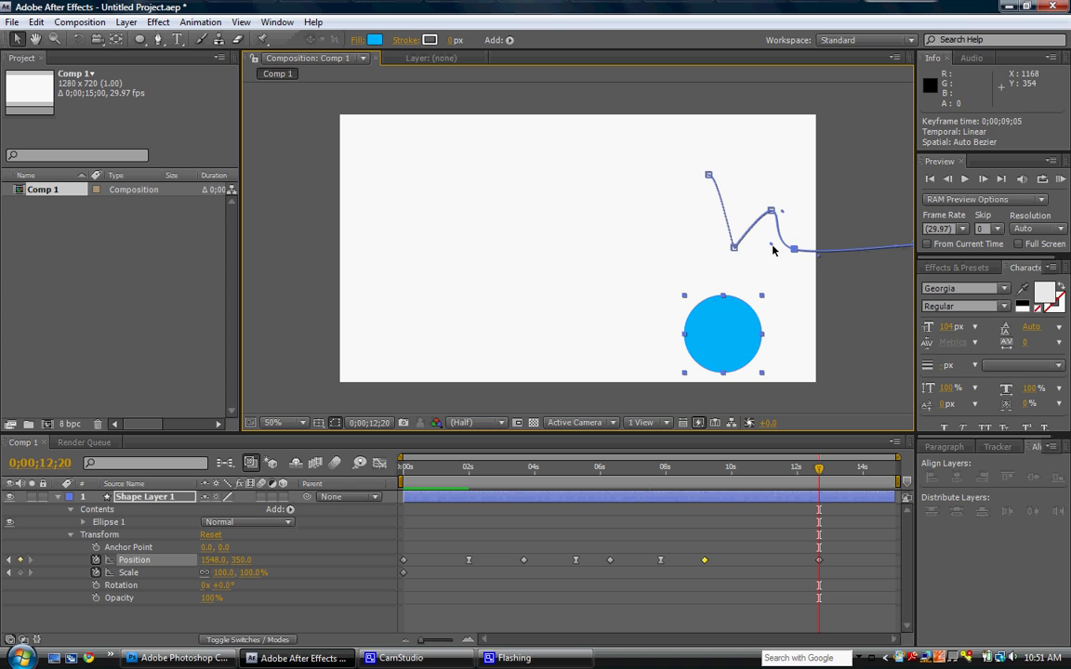
pyautogui.click(780, 252)
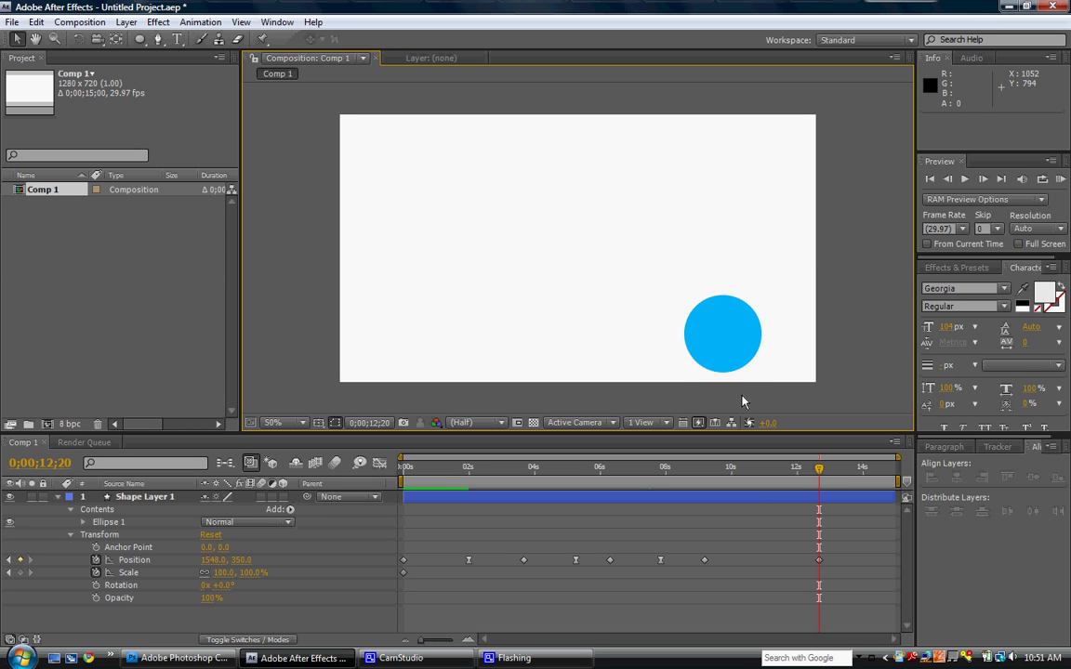
pyautogui.click(722, 334)
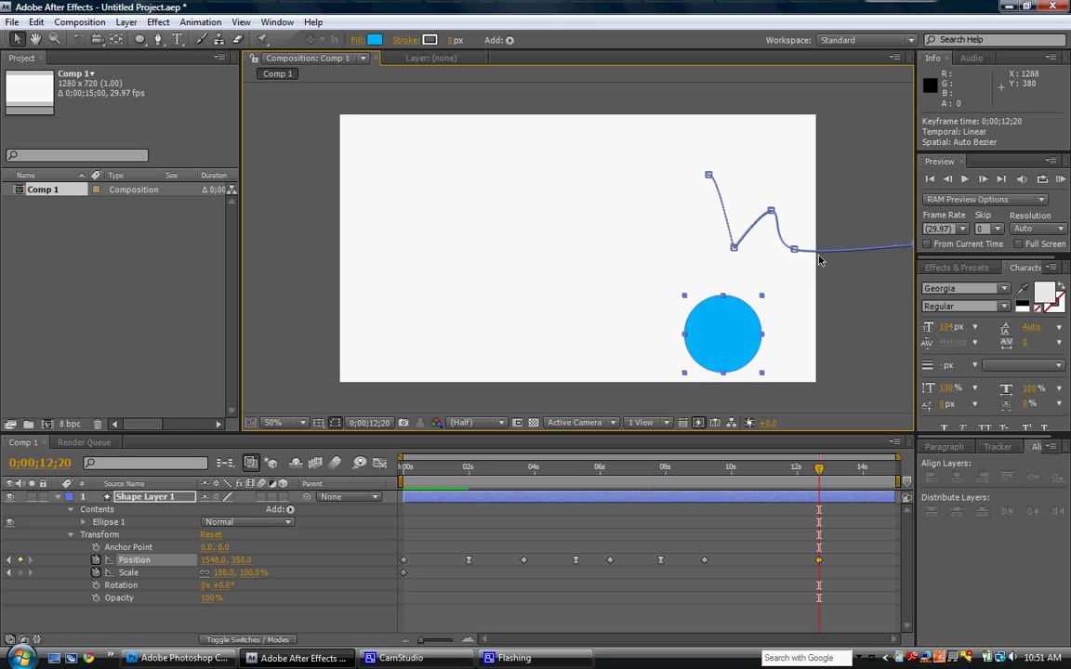
# Adjust the 9;05 vertex handles so the path runs flat into the roll, checking at 11;15.
pyautogui.moveTo(819, 261); pyautogui.dragTo(806, 254)
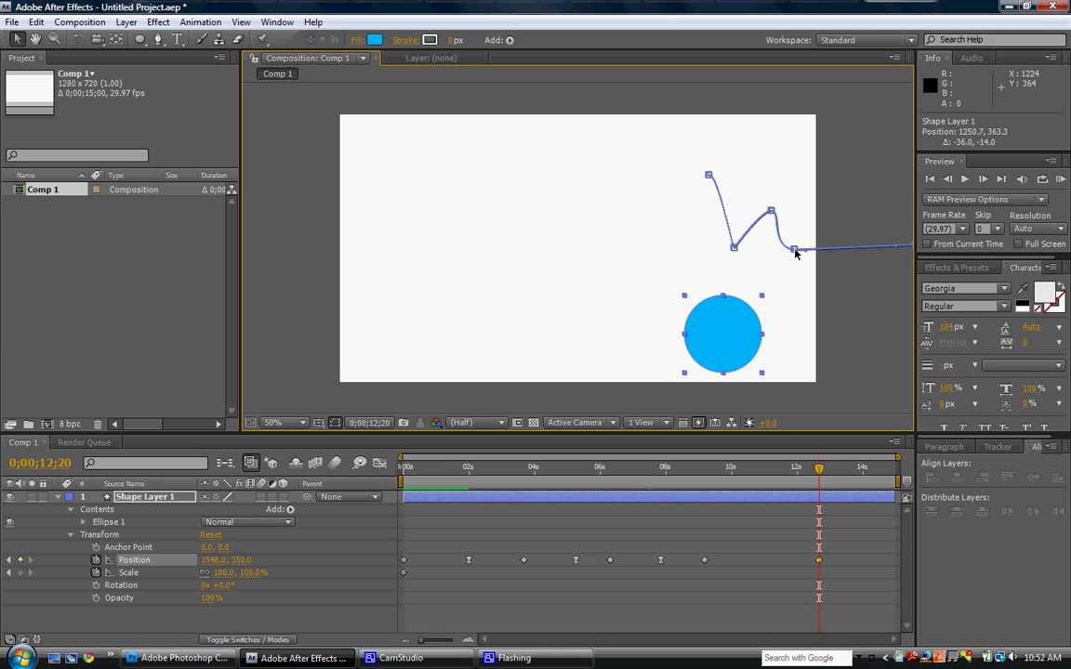
pyautogui.click(794, 250)
pyautogui.moveTo(772, 251); pyautogui.dragTo(794, 252)
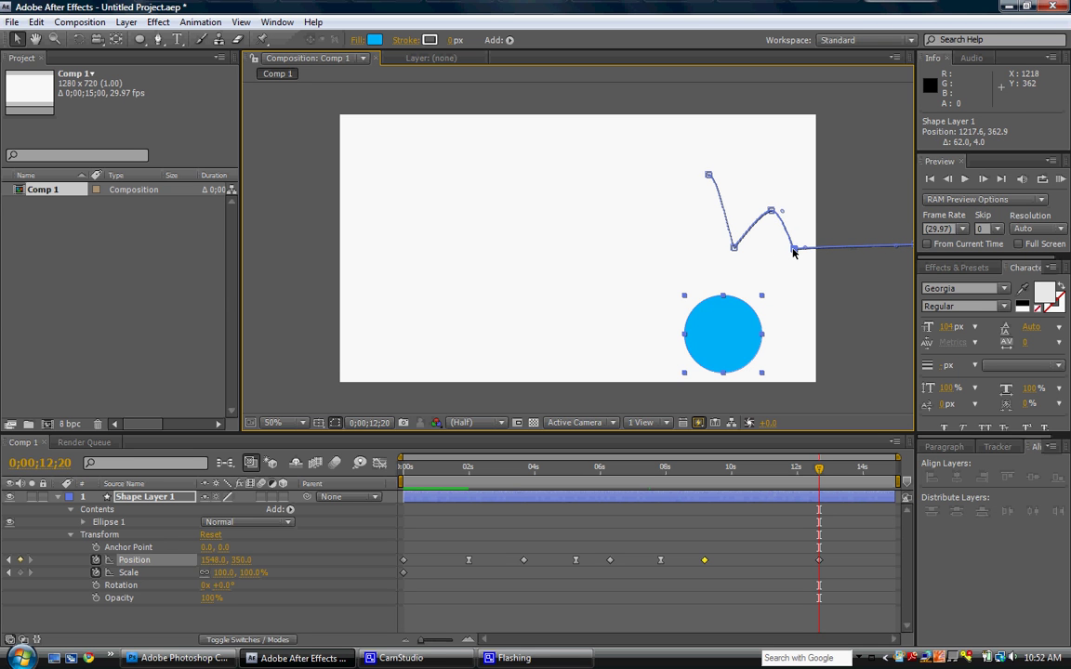
pyautogui.moveTo(819, 467); pyautogui.dragTo(796, 498)
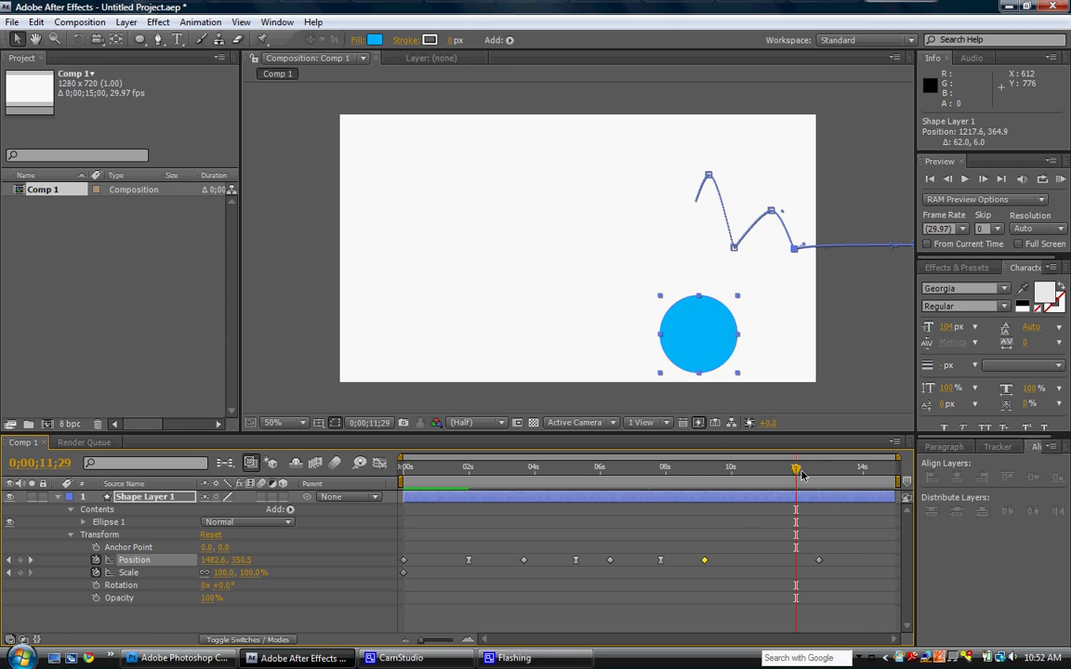
# Trim the work area to end at 0;00;12;20, the last Position keyframe, and scrub through the bounce.
pyautogui.moveTo(802, 475)
pyautogui.mouseDown()
pyautogui.moveTo(855, 476)
pyautogui.moveTo(821, 481)
pyautogui.mouseUp()
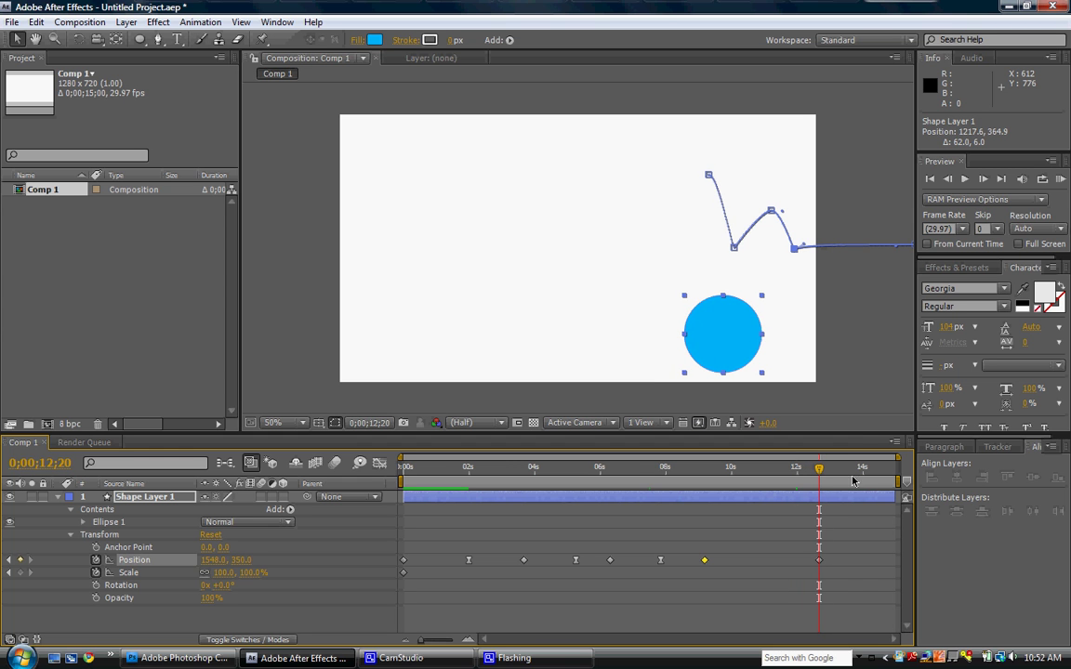
pyautogui.moveTo(898, 458); pyautogui.dragTo(848, 481)
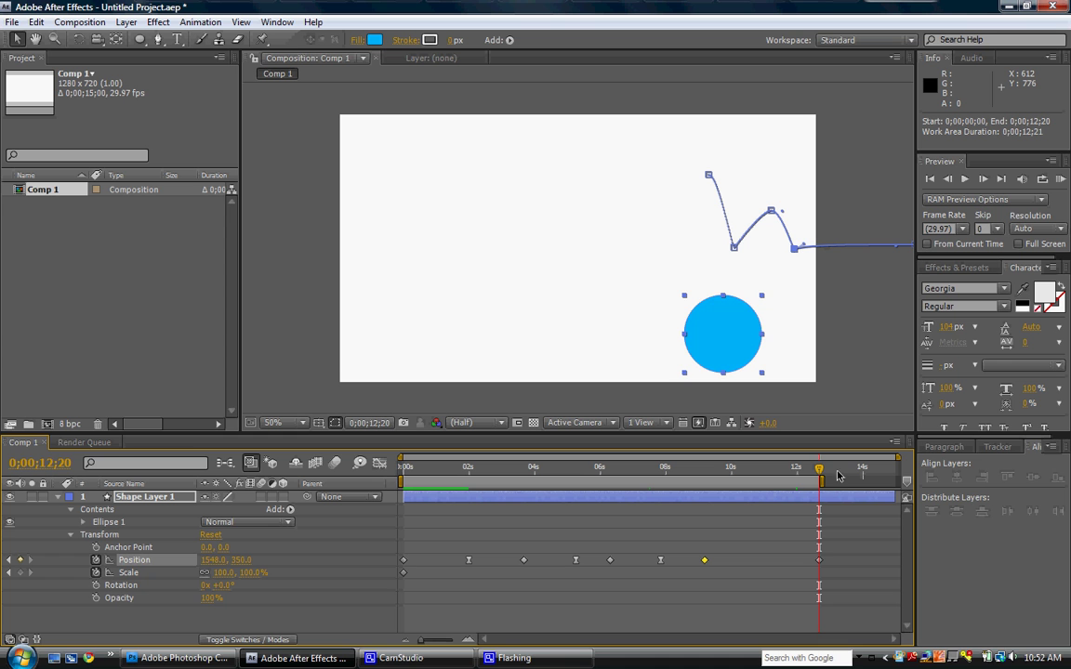
pyautogui.moveTo(821, 474)
pyautogui.mouseDown()
pyautogui.moveTo(418, 474)
pyautogui.moveTo(813, 483)
pyautogui.moveTo(821, 494)
pyautogui.mouseUp()
# Try shrinking and shifting the circle at 12;20, undoing the trial changes.
pyautogui.click(124, 573)
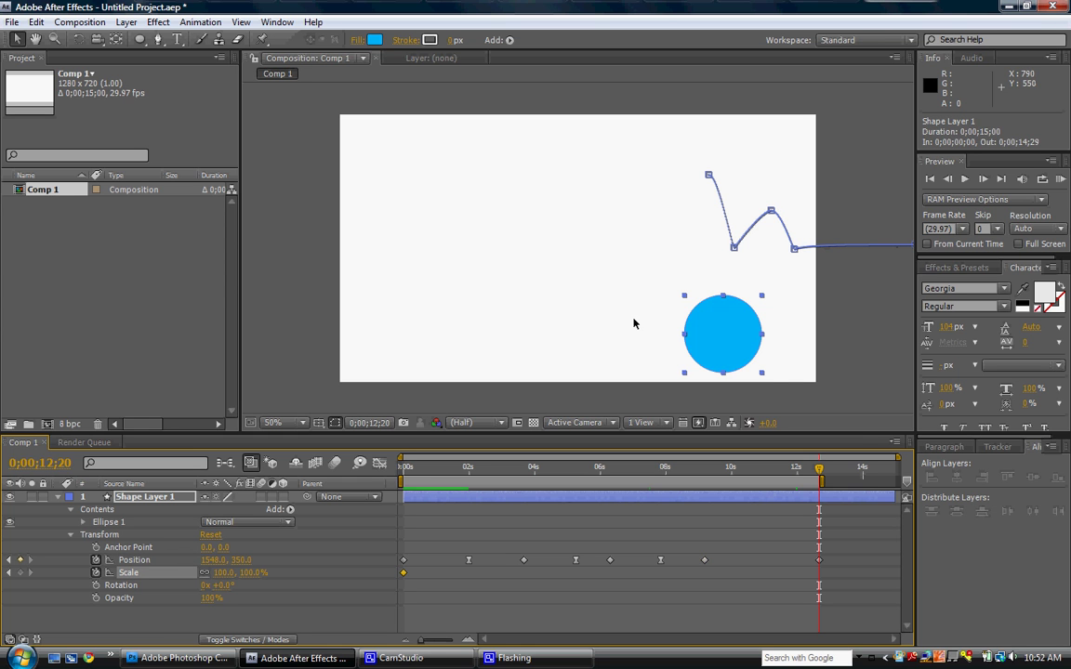
pyautogui.moveTo(686, 300); pyautogui.dragTo(783, 325)
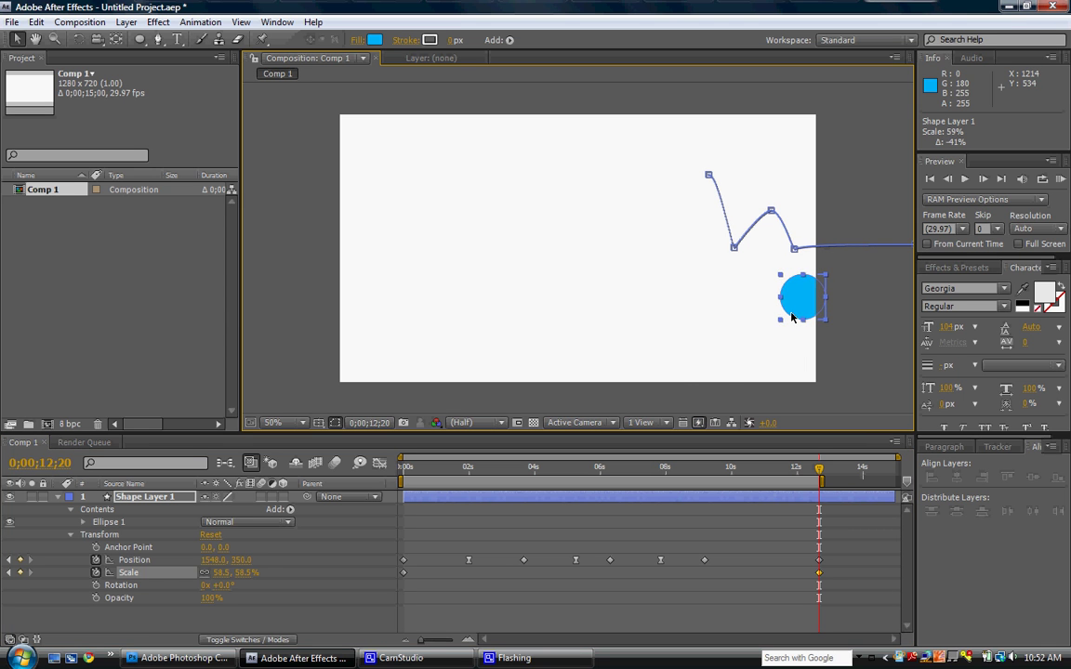
pyautogui.hotkey('ctrl', 'z')
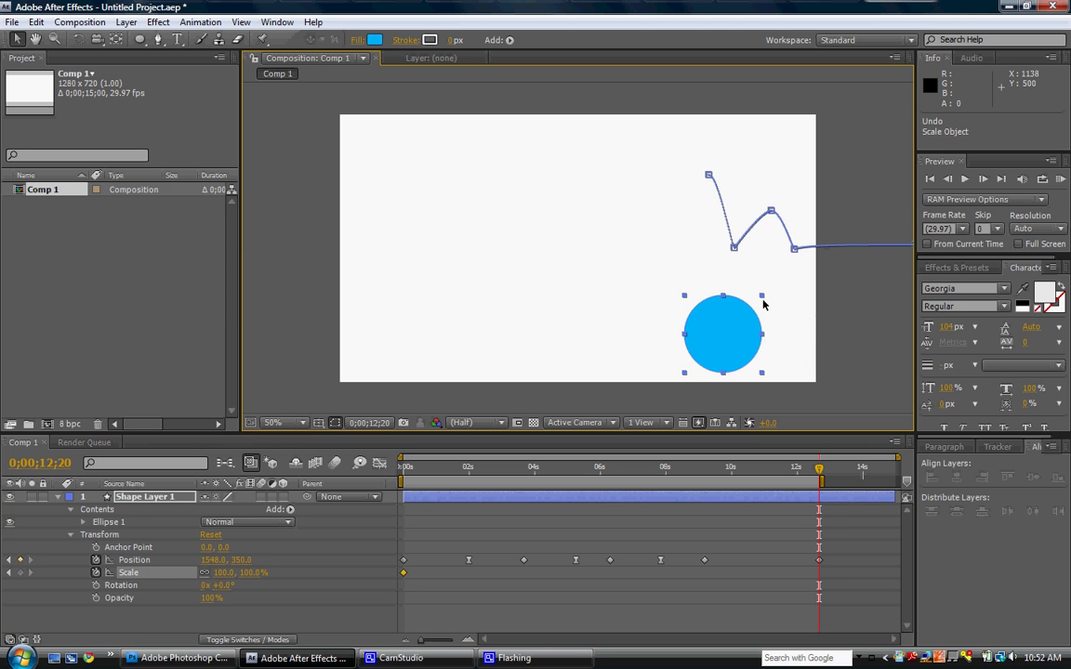
pyautogui.click(763, 305)
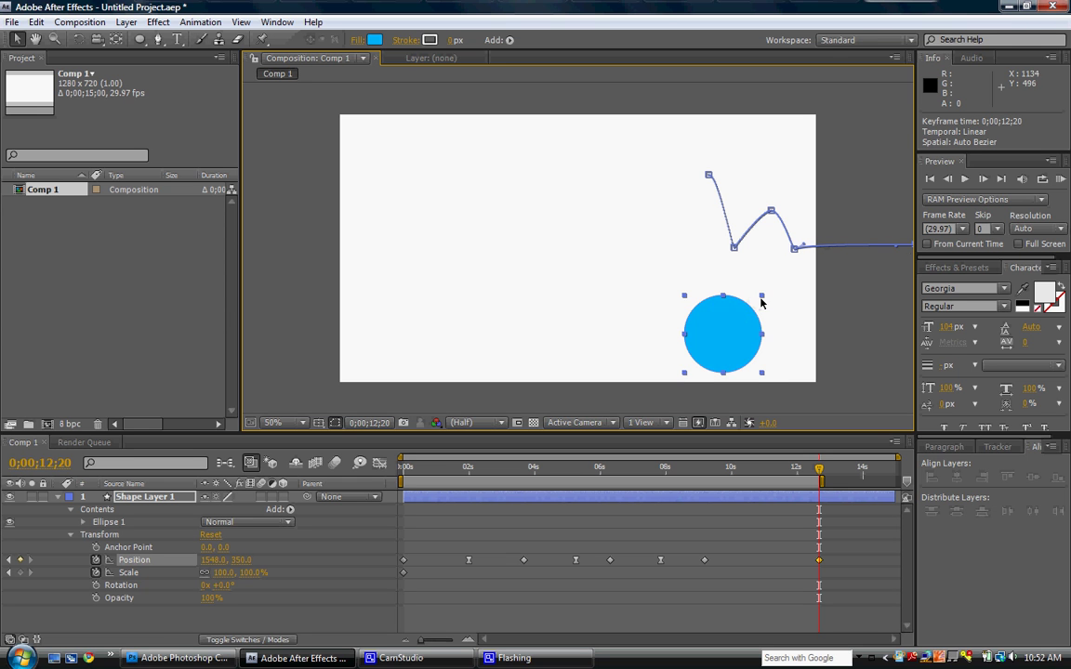
pyautogui.moveTo(760, 302); pyautogui.dragTo(746, 316)
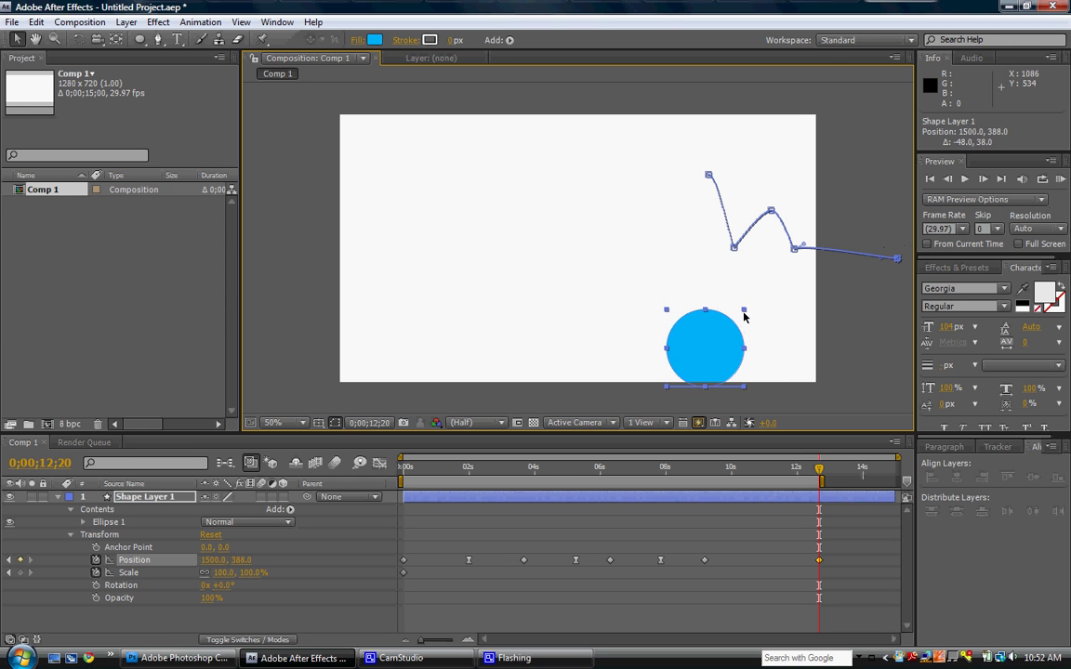
pyautogui.hotkey('ctrl', 'z')
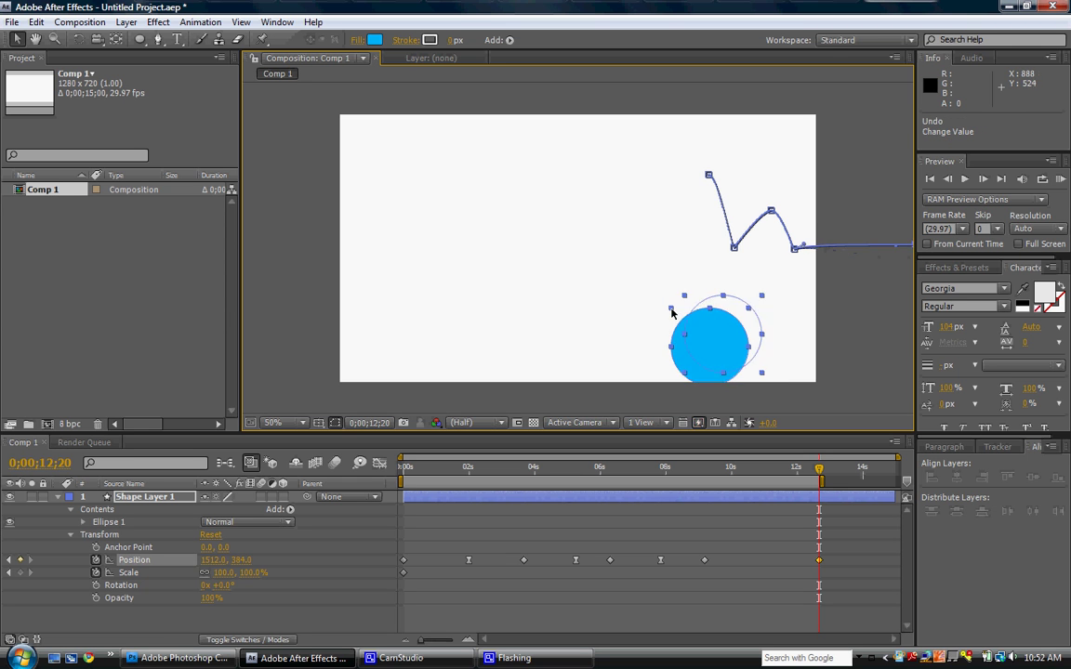
pyautogui.hotkey('ctrl', 'z')
# Shrink the circle to 30.9% and place it low at the bottom right, Position 1390, 590.
pyautogui.moveTo(688, 304); pyautogui.dragTo(856, 340)
pyautogui.click(129, 574)
pyautogui.moveTo(878, 266); pyautogui.dragTo(795, 372)
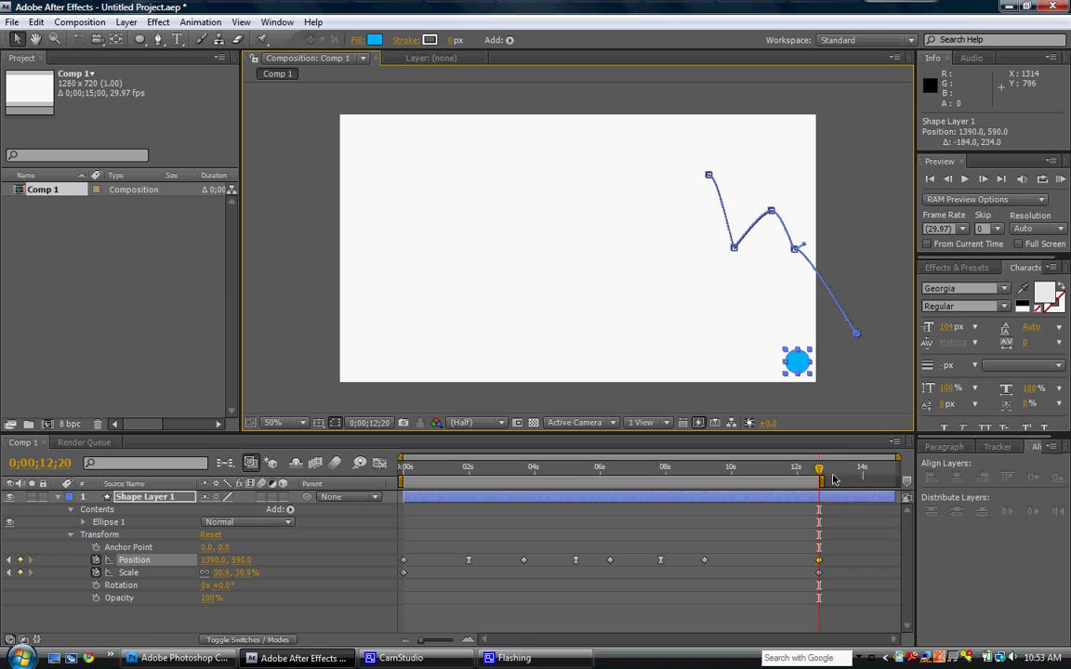
pyautogui.moveTo(815, 476); pyautogui.dragTo(828, 523)
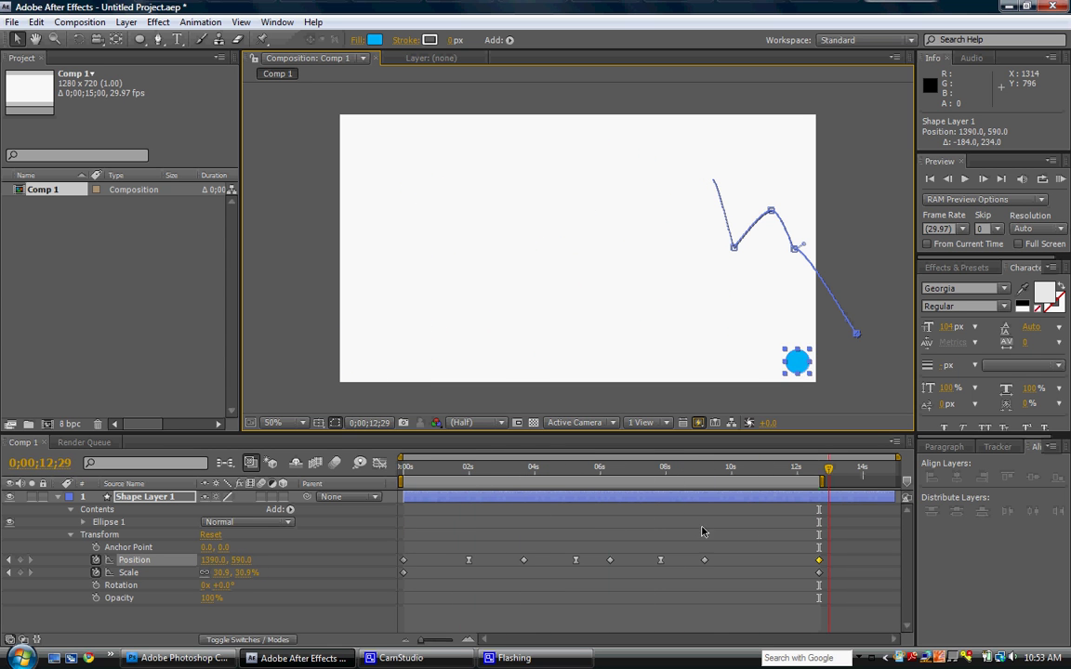
pyautogui.moveTo(702, 532); pyautogui.dragTo(687, 533)
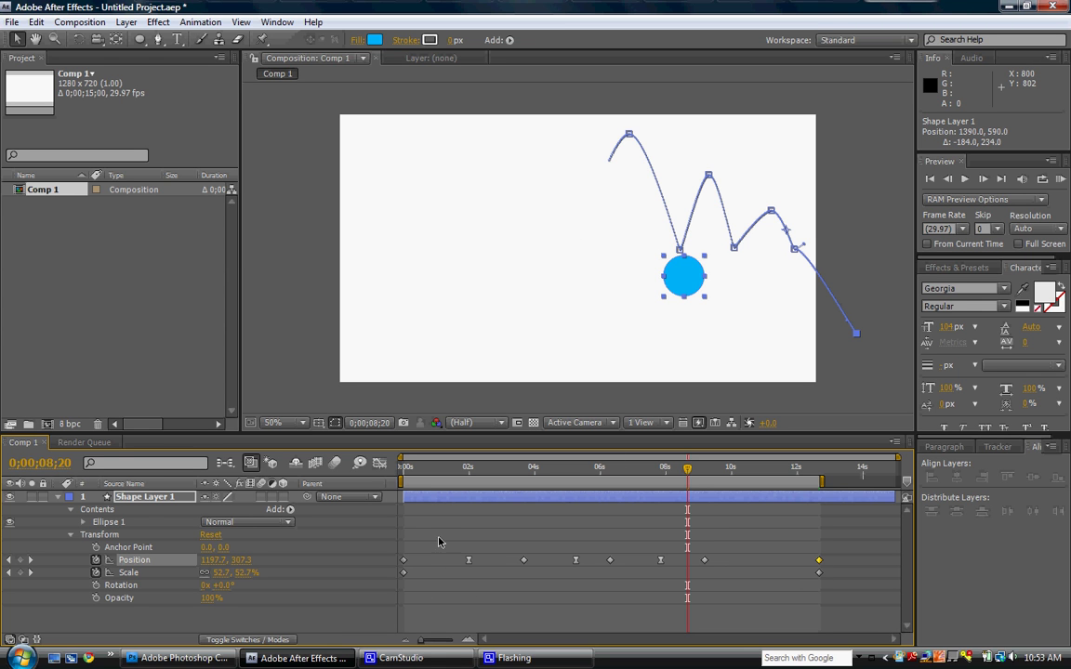
# Select all circle Position keyframes and drag the whole bounce path left and down.
pyautogui.click(404, 561)
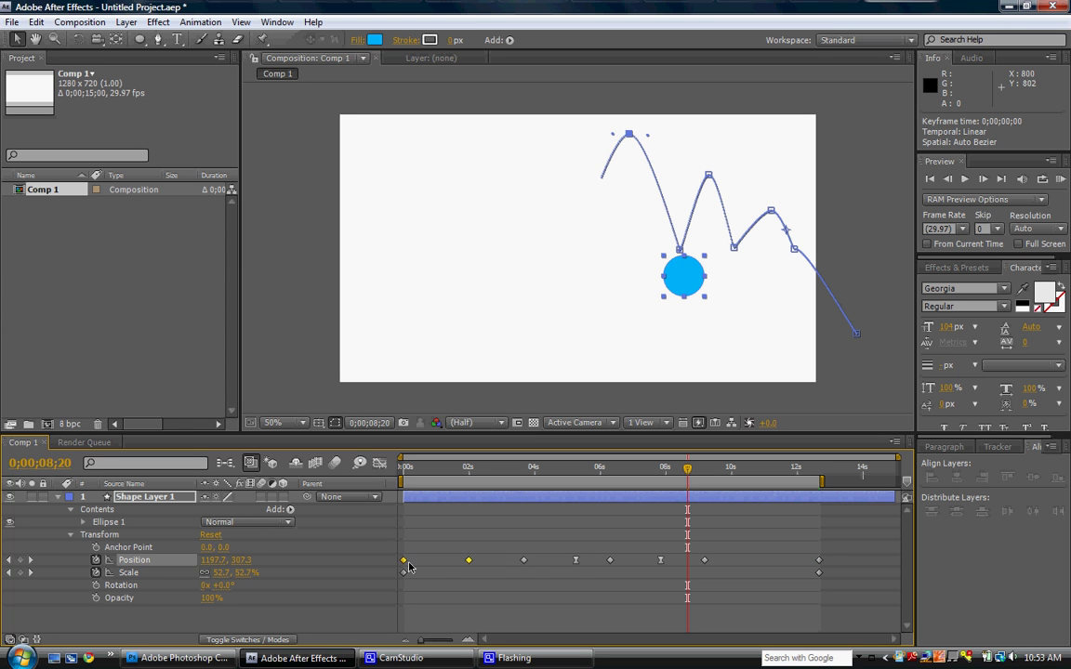
pyautogui.keyDown('shift'); pyautogui.click(523, 561); pyautogui.keyUp('shift')
pyautogui.keyDown('shift'); pyautogui.click(577, 561); pyautogui.keyUp('shift')
pyautogui.keyDown('shift'); pyautogui.click(660, 561); pyautogui.keyUp('shift')
pyautogui.keyDown('shift'); pyautogui.click(819, 561); pyautogui.keyUp('shift')
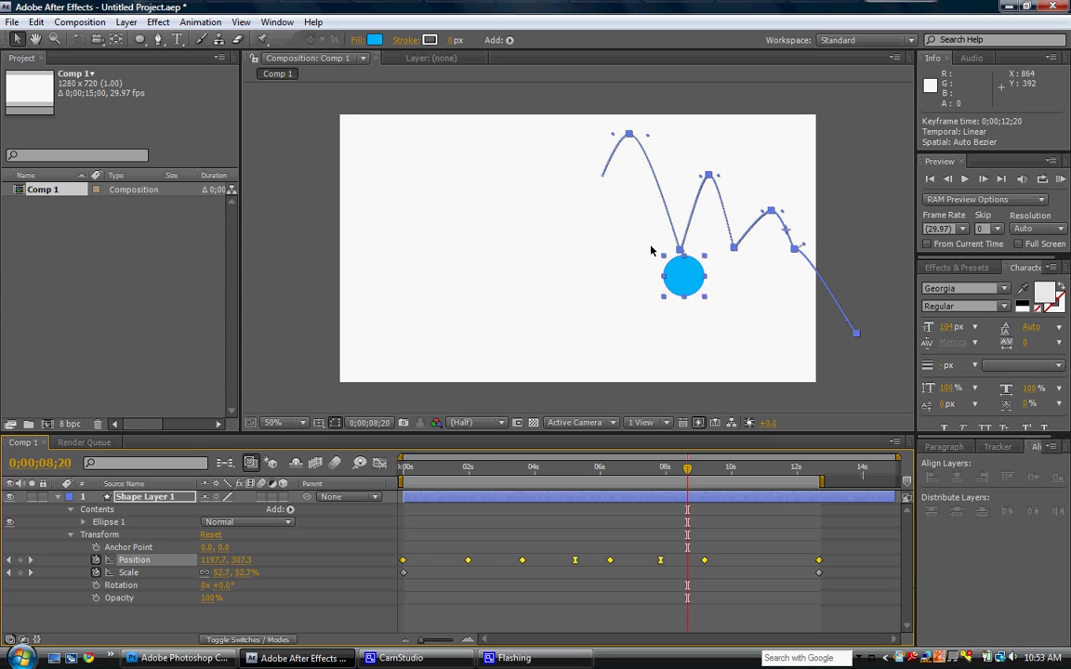
pyautogui.moveTo(630, 136)
pyautogui.mouseDown()
pyautogui.moveTo(576, 162)
pyautogui.moveTo(461, 180)
pyautogui.moveTo(422, 205)
pyautogui.moveTo(402, 202)
pyautogui.moveTo(507, 189)
pyautogui.mouseUp()
# At 0 s, shift the path so the circle starts near the lower-left corner at 628.4, 368.8.
pyautogui.moveTo(684, 477); pyautogui.dragTo(397, 487)
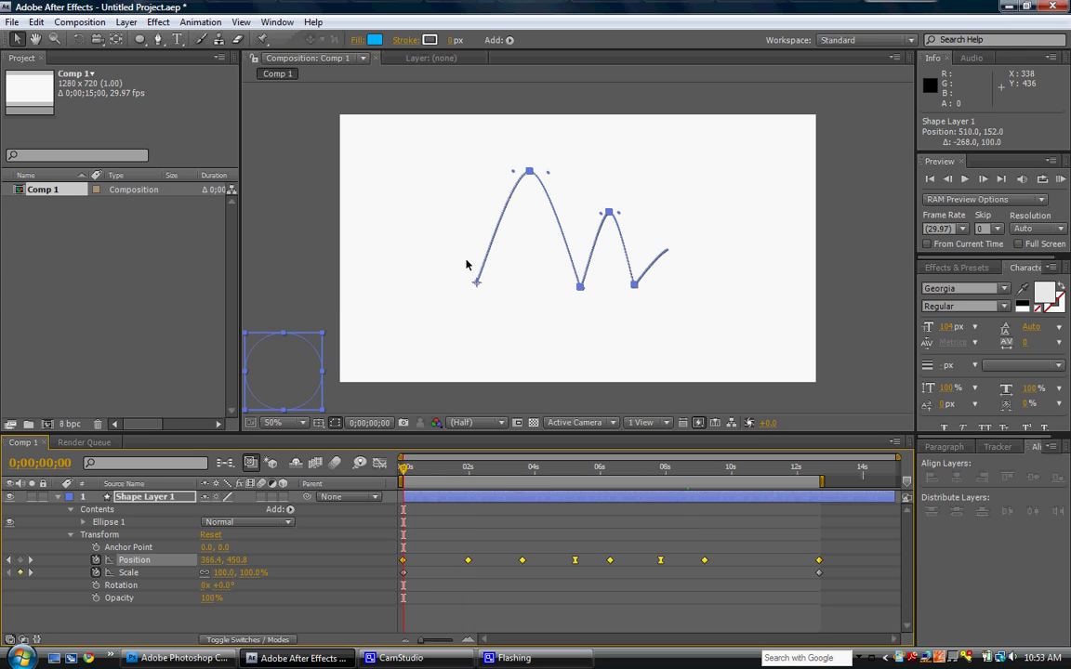
pyautogui.moveTo(527, 184); pyautogui.dragTo(629, 144)
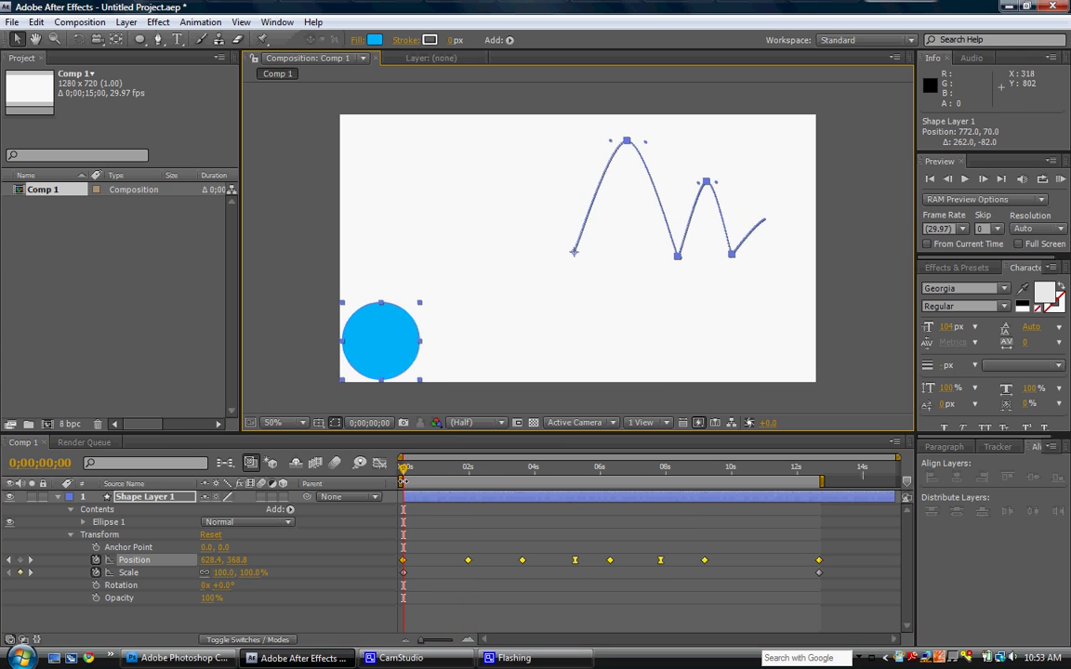
pyautogui.moveTo(407, 476)
pyautogui.mouseDown()
pyautogui.moveTo(566, 476)
pyautogui.moveTo(817, 517)
pyautogui.moveTo(811, 510)
pyautogui.moveTo(819, 564)
pyautogui.mouseUp()
# Move the final 12;20 Position keyframe up and off-screen right to 1478, 378, level with the last landing.
pyautogui.click(819, 560)
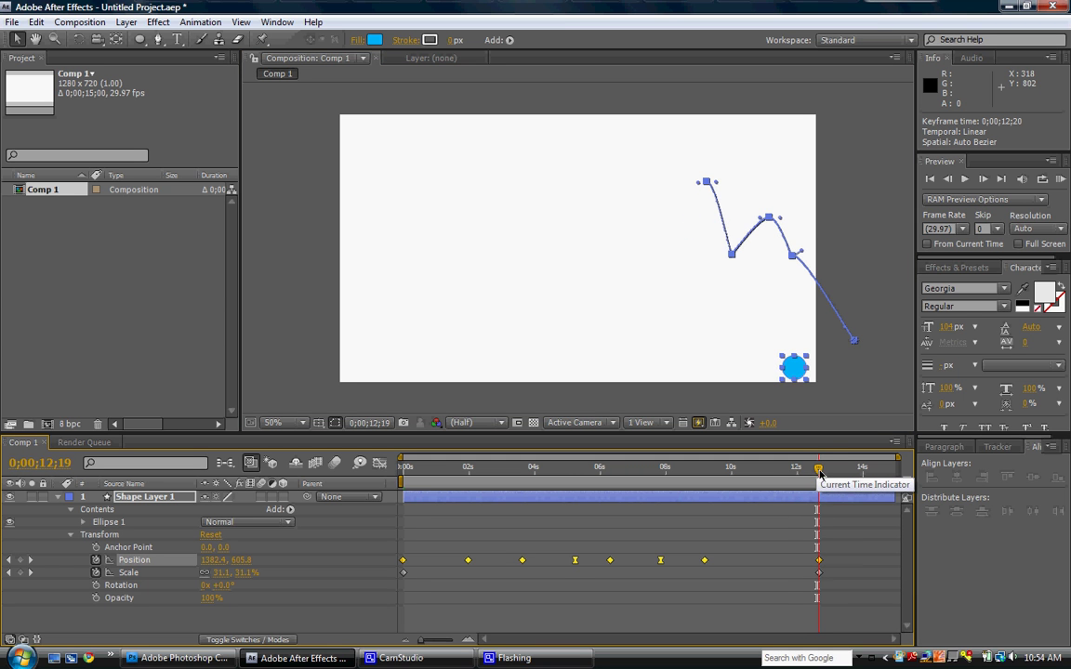
pyautogui.press('n')
pyautogui.moveTo(855, 345); pyautogui.dragTo(858, 313)
pyautogui.hotkey('ctrl', 'z')
pyautogui.click(855, 342)
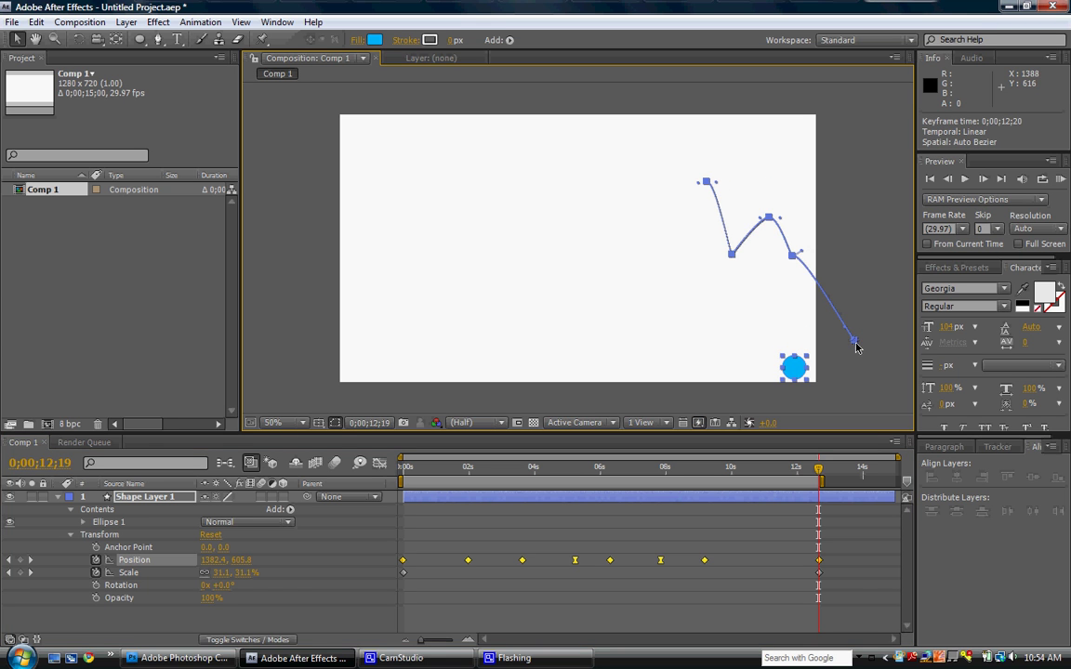
pyautogui.click(819, 561)
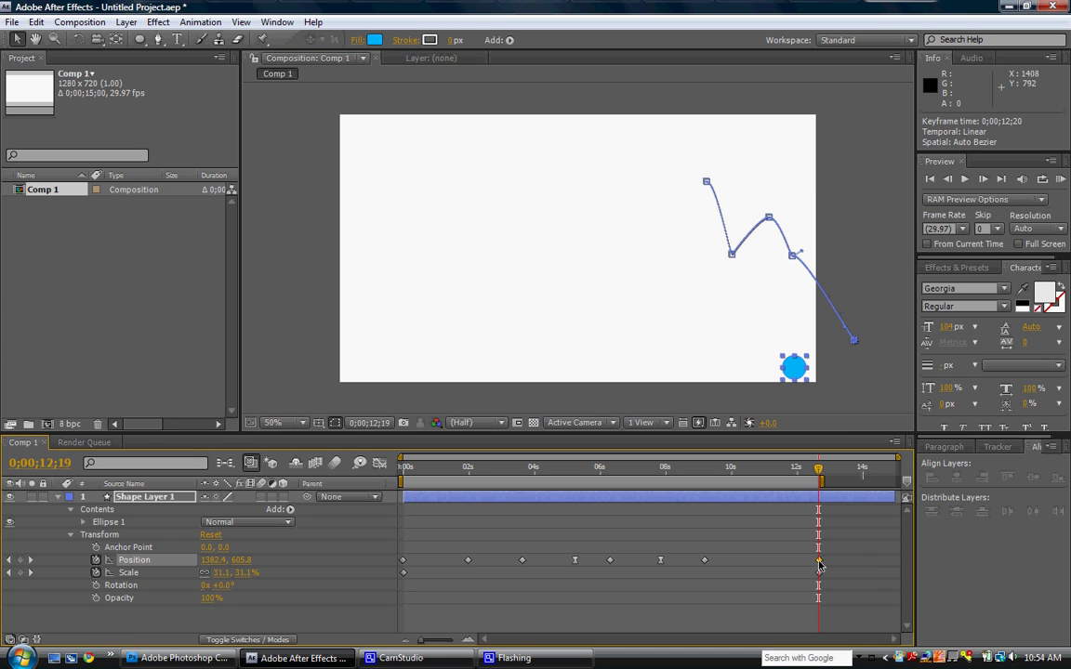
pyautogui.moveTo(856, 337); pyautogui.dragTo(889, 258)
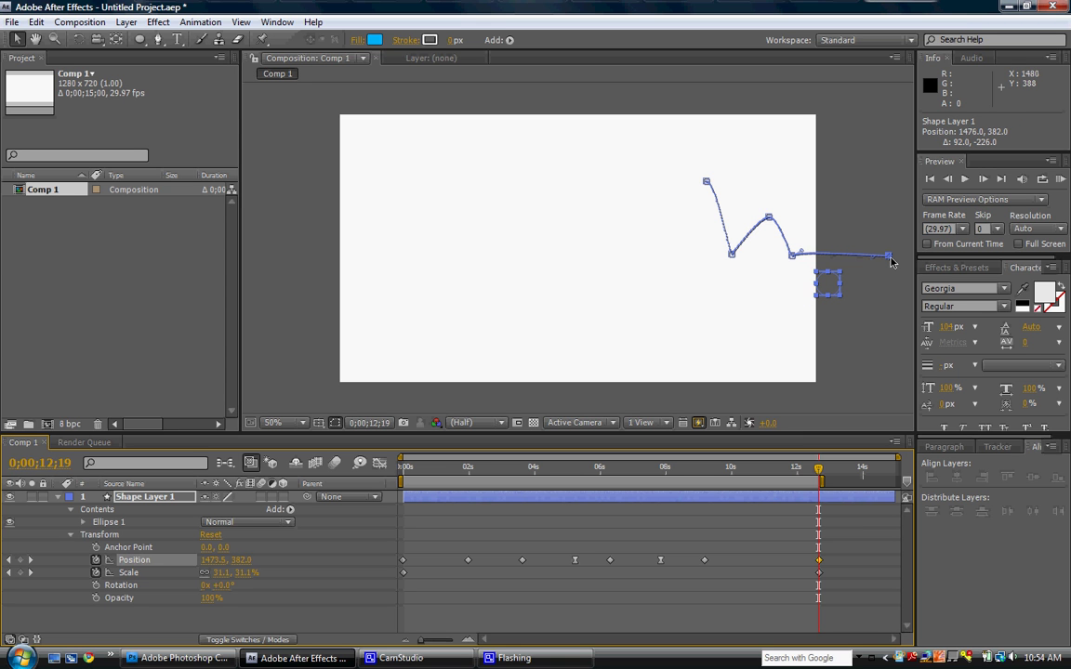
pyautogui.press('pageup')
pyautogui.moveTo(803, 477); pyautogui.dragTo(857, 514)
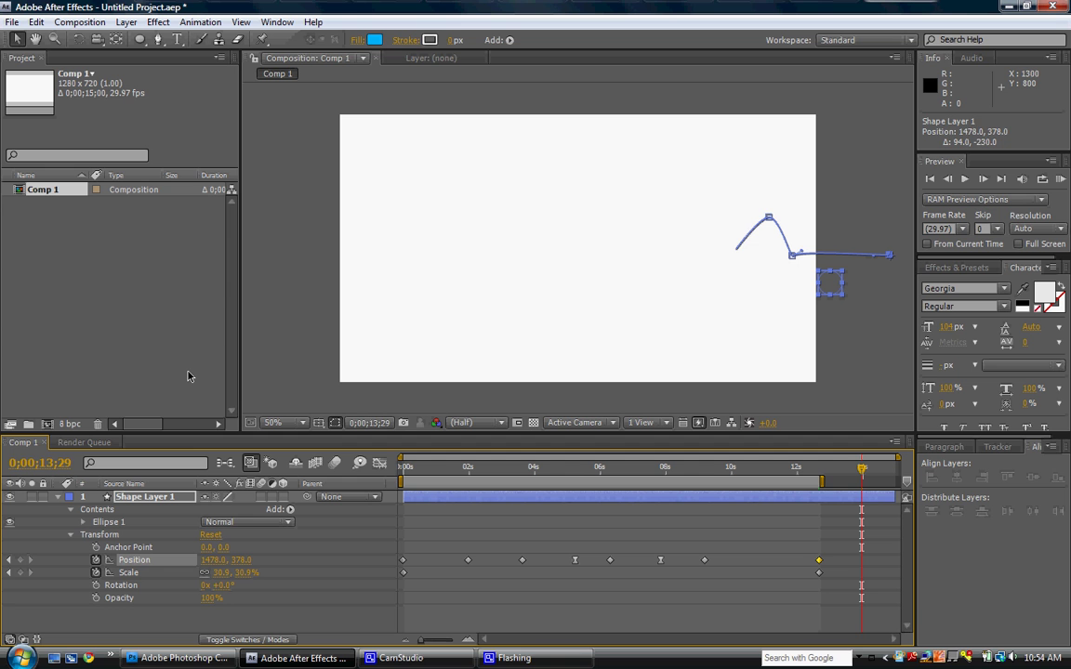
pyautogui.press('space')
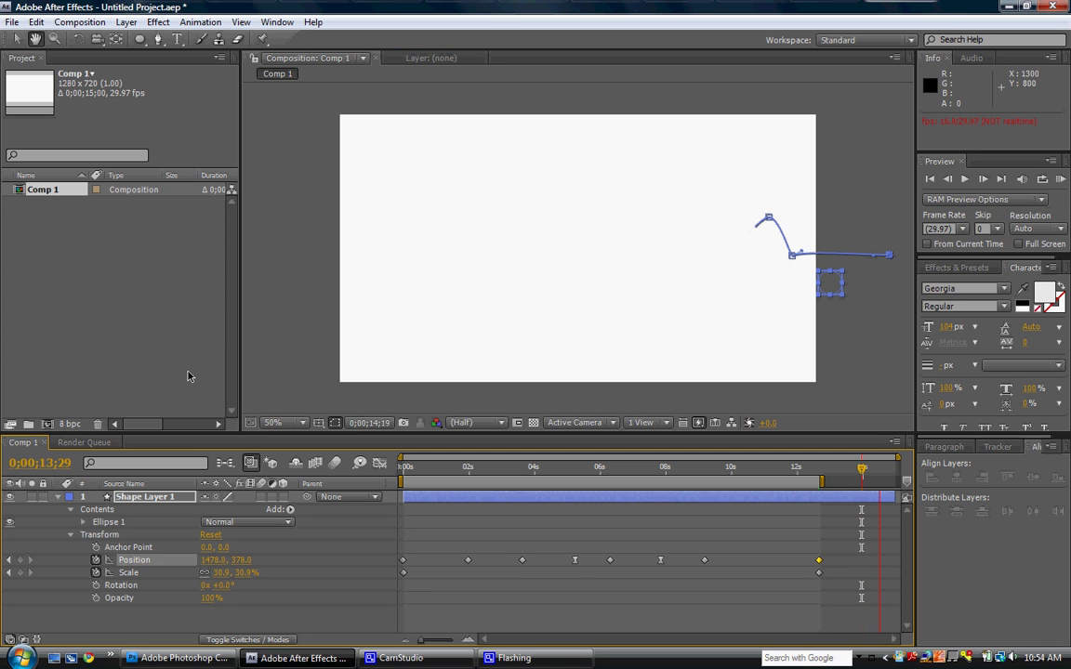